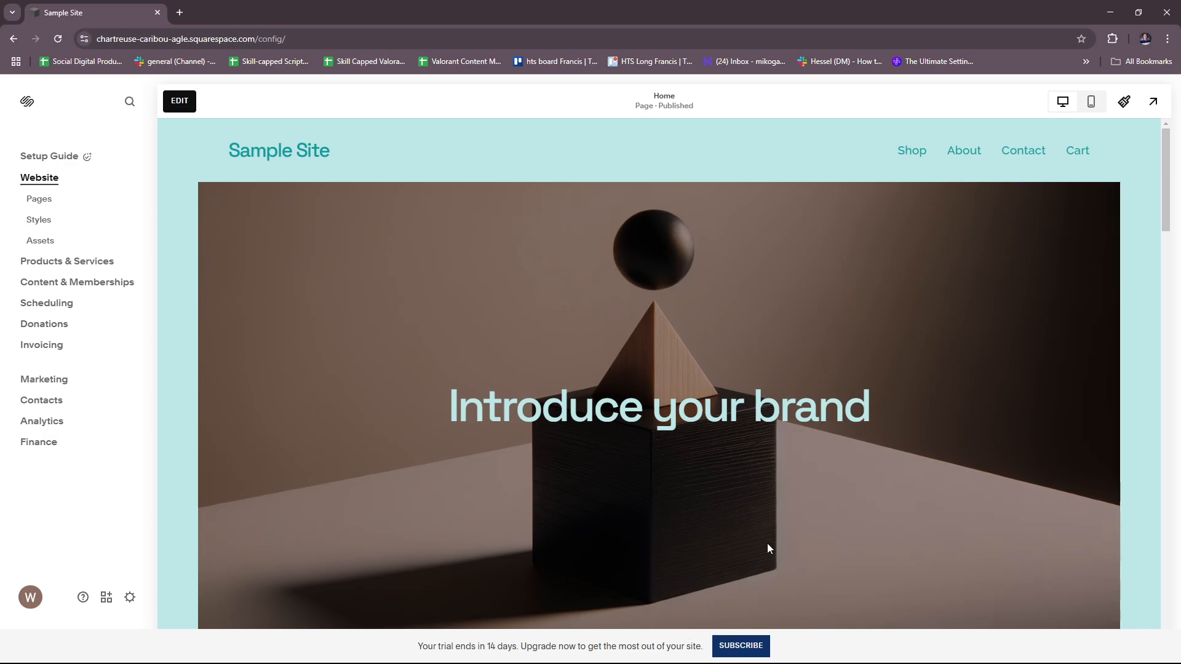
Step: Compare the features and monthly prices of the subscription plans, and return to the site's main dashboard
click(743, 646)
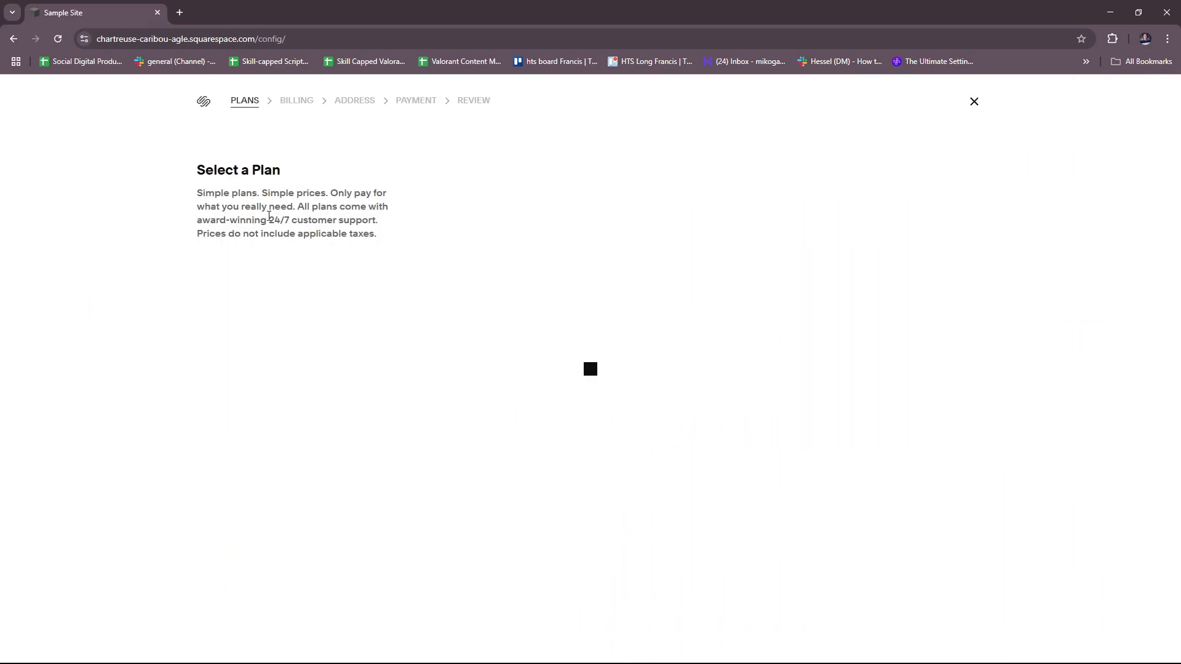
scroll(566, 343, down, 3)
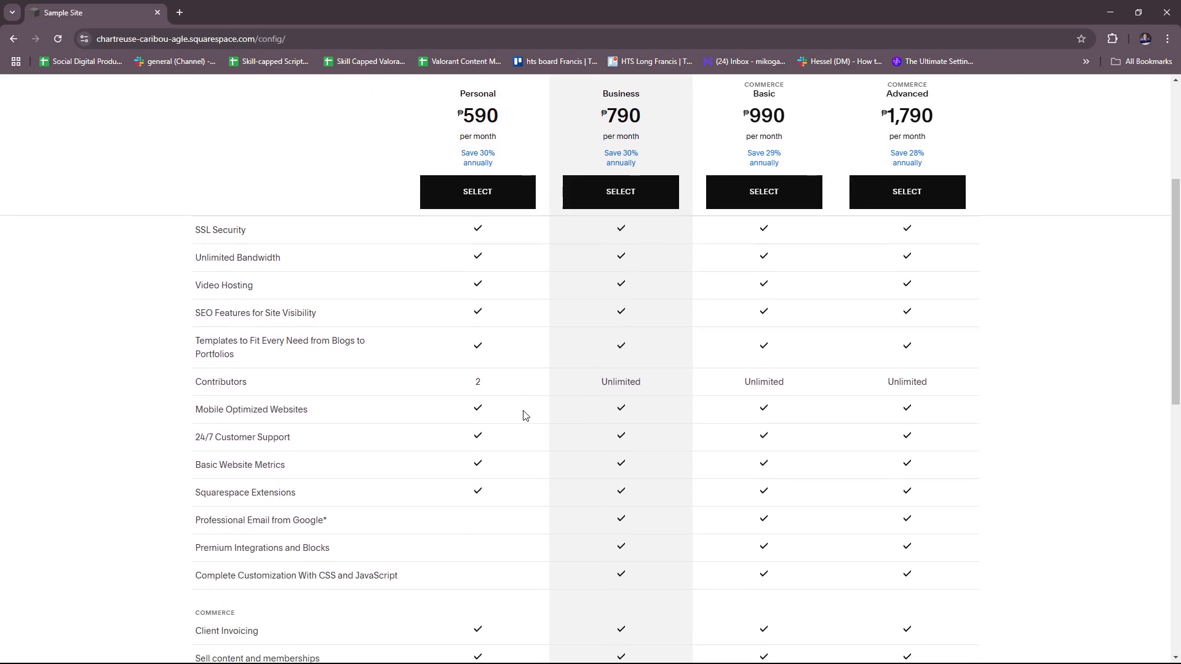
scroll(744, 254, up, 2)
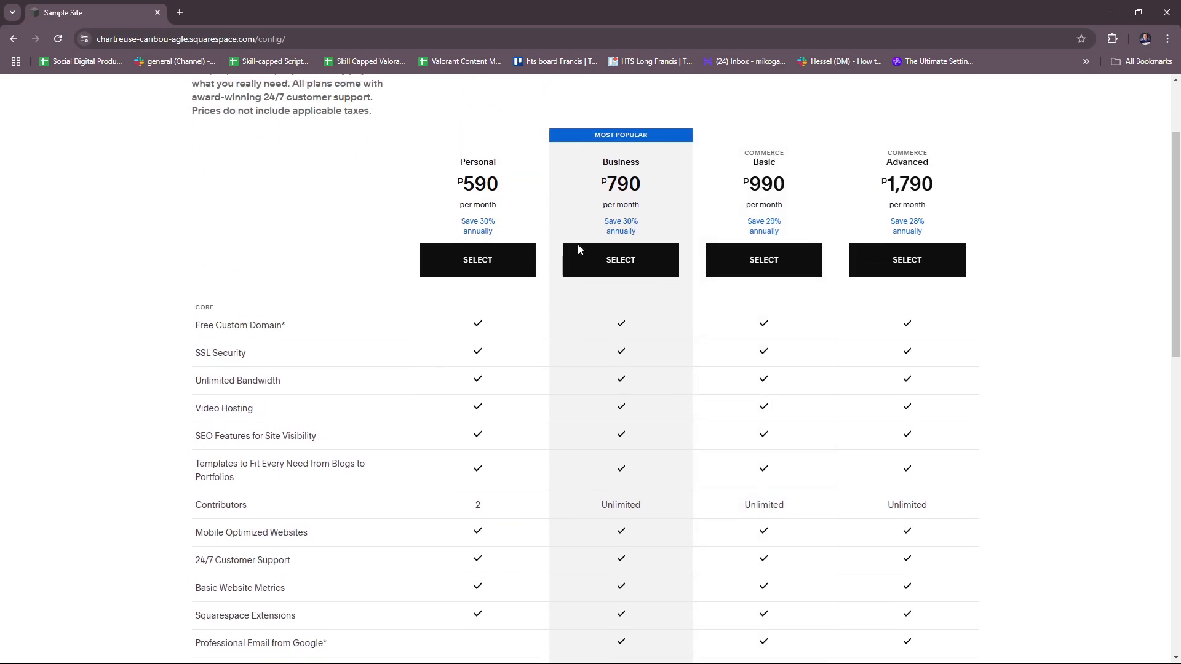
scroll(570, 380, down, 10)
scroll(602, 419, up, 11)
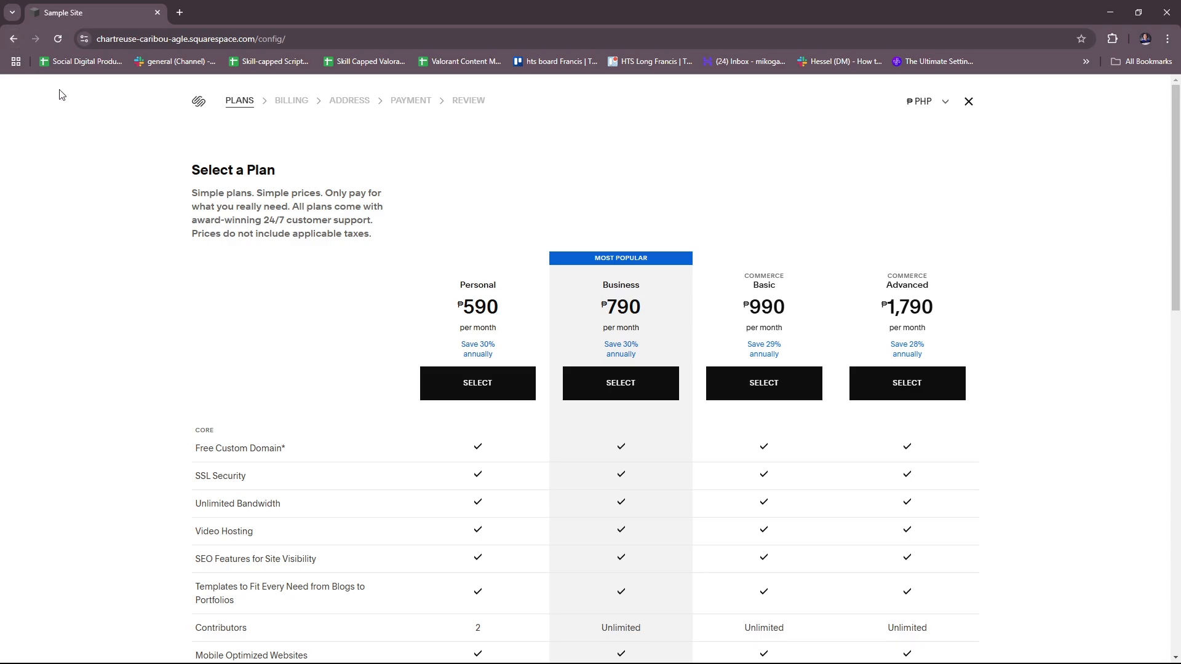
click(12, 39)
click(969, 103)
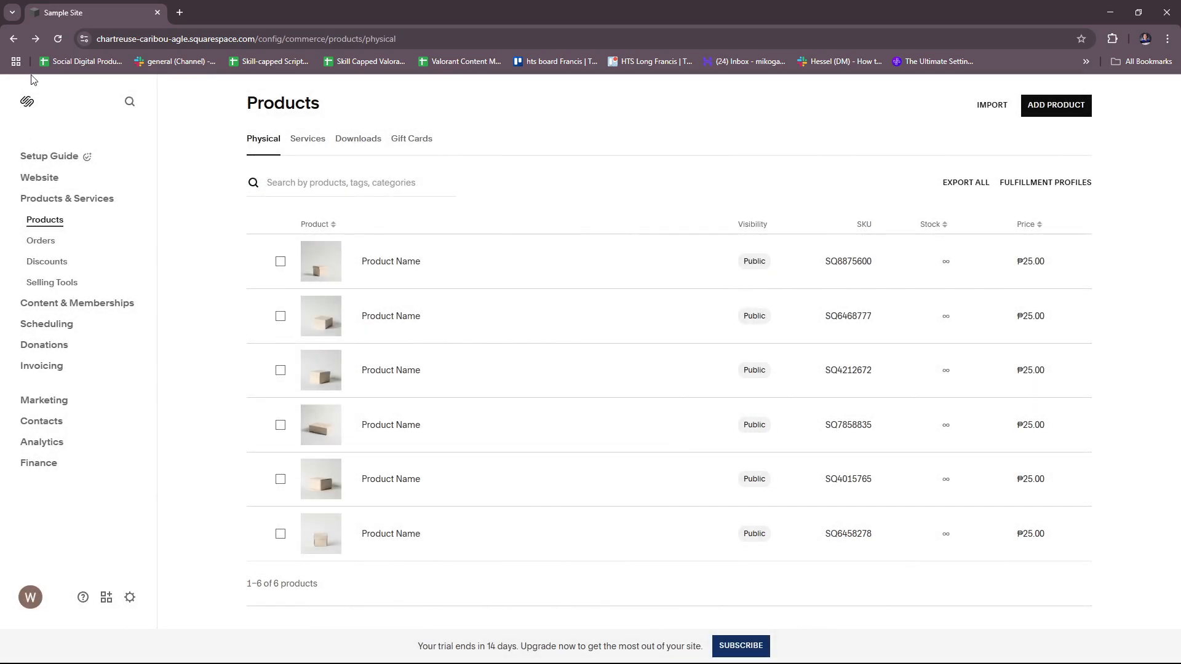
click(28, 105)
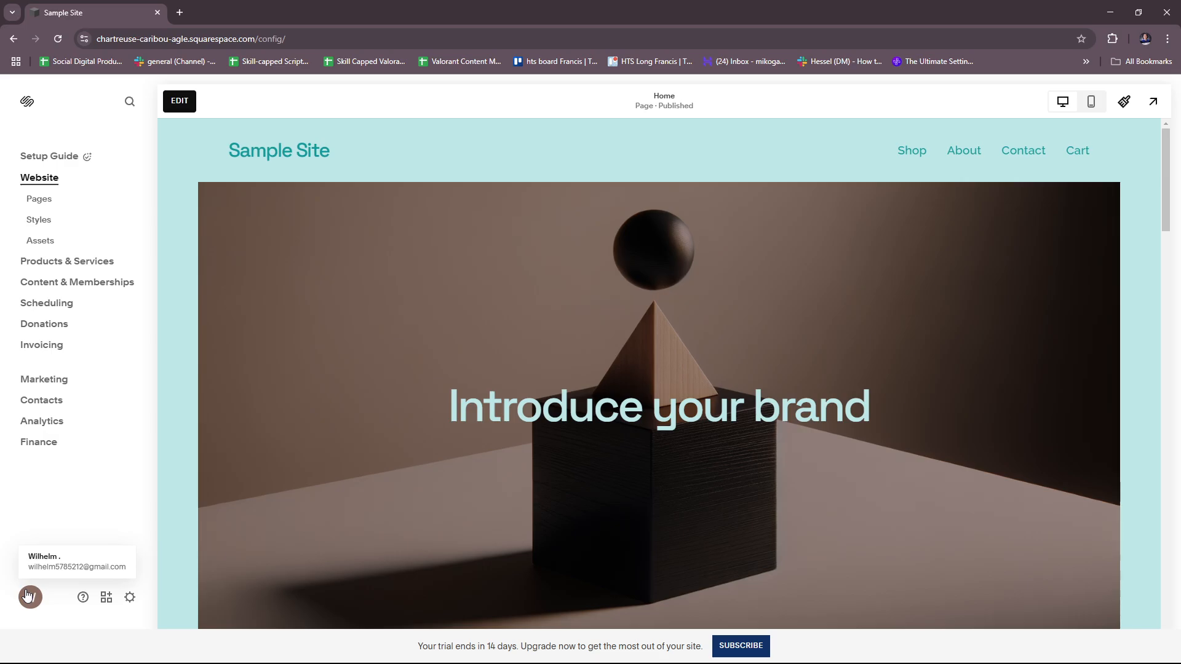
Step: Open the Shipping page of the site's Selling settings and review its shipping options, label extensions, pickup and local delivery sections
click(130, 599)
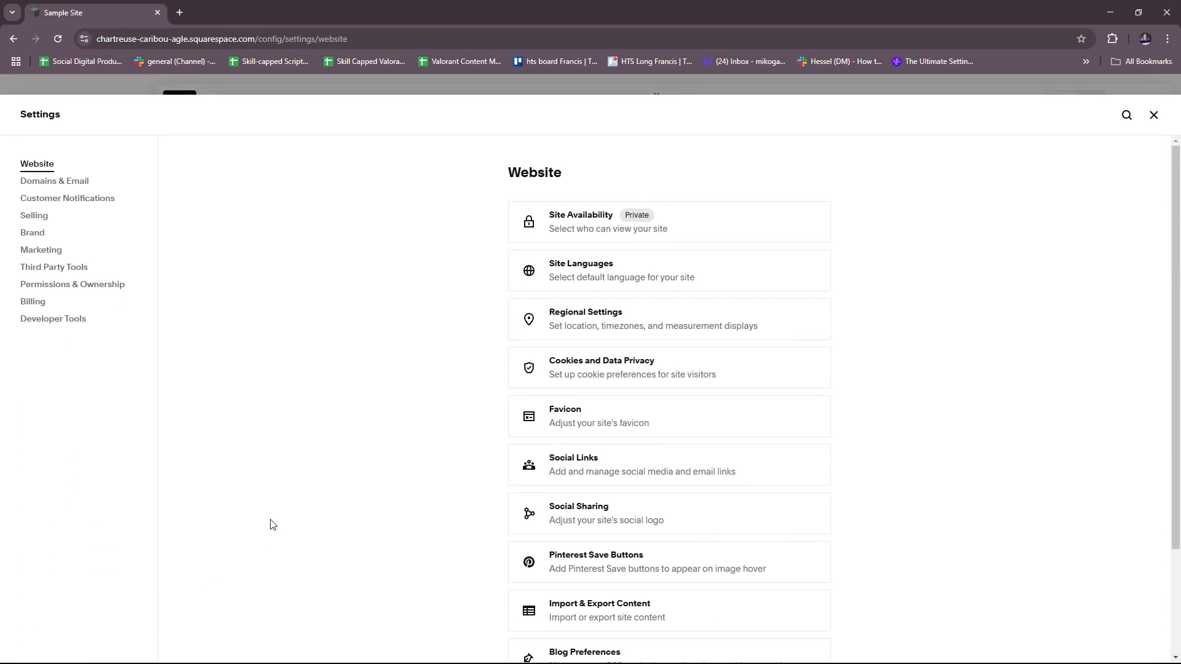
click(39, 219)
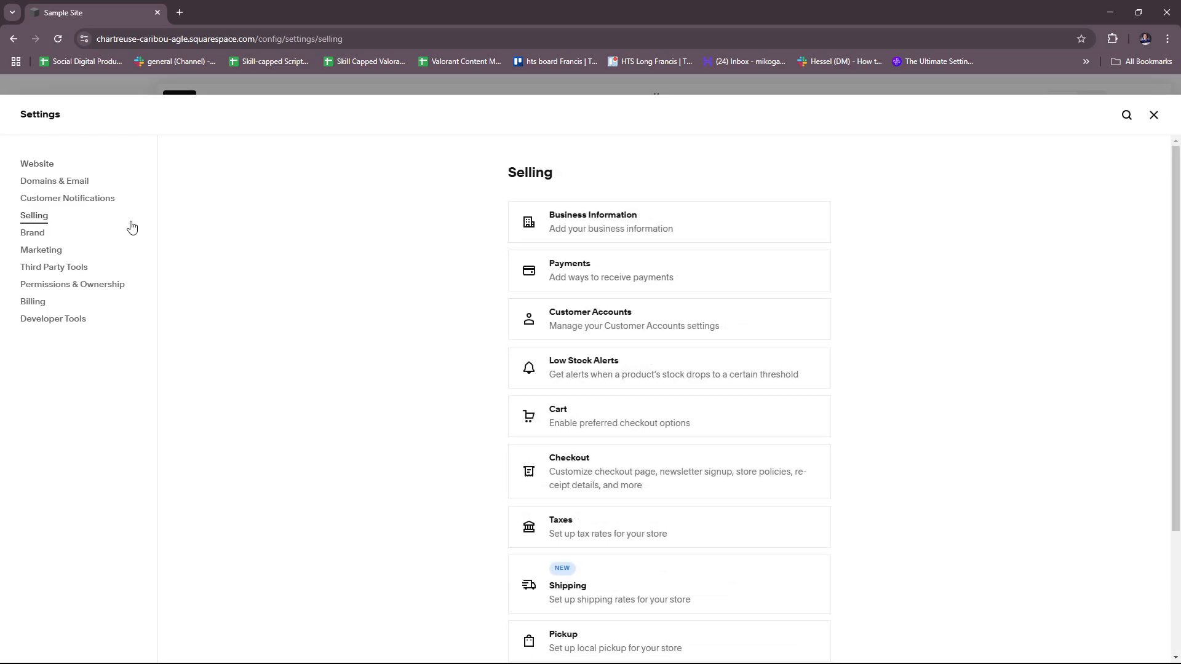
scroll(674, 255, down, 3)
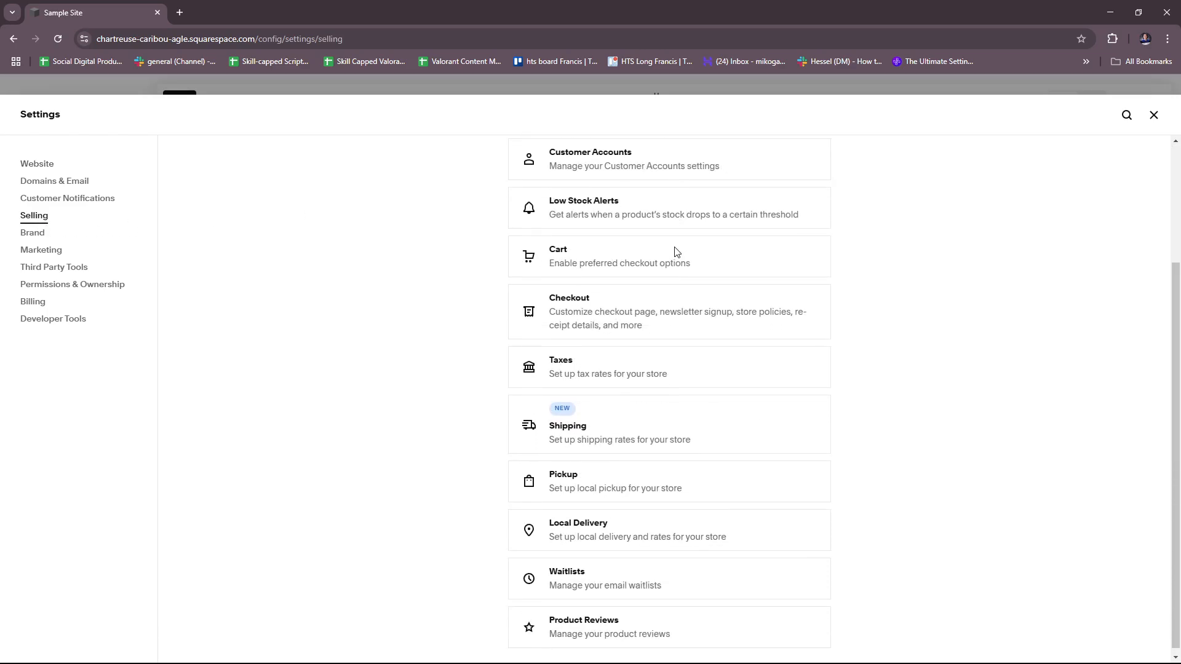
click(612, 436)
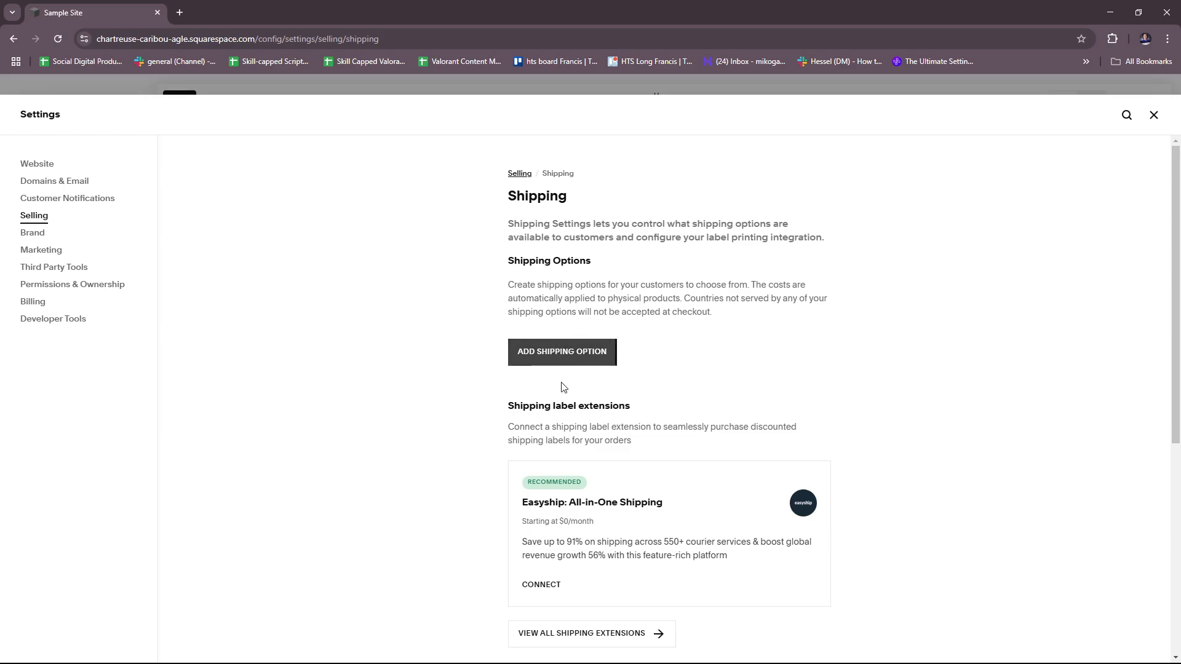
scroll(622, 363, down, 1)
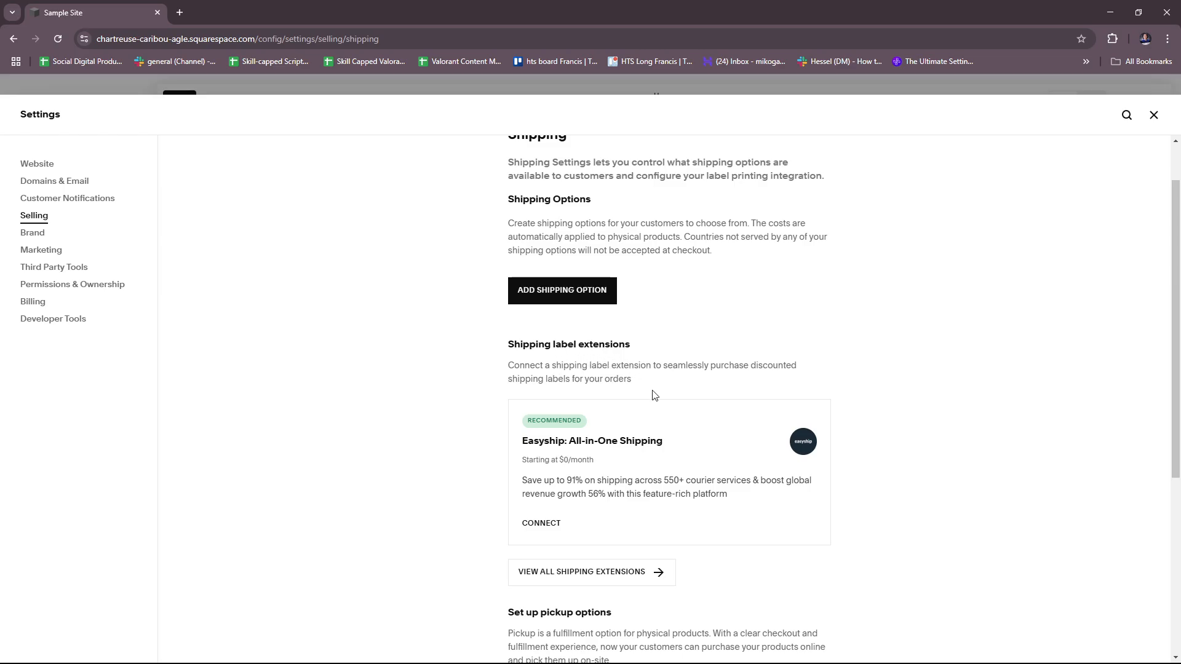
scroll(654, 395, down, 1)
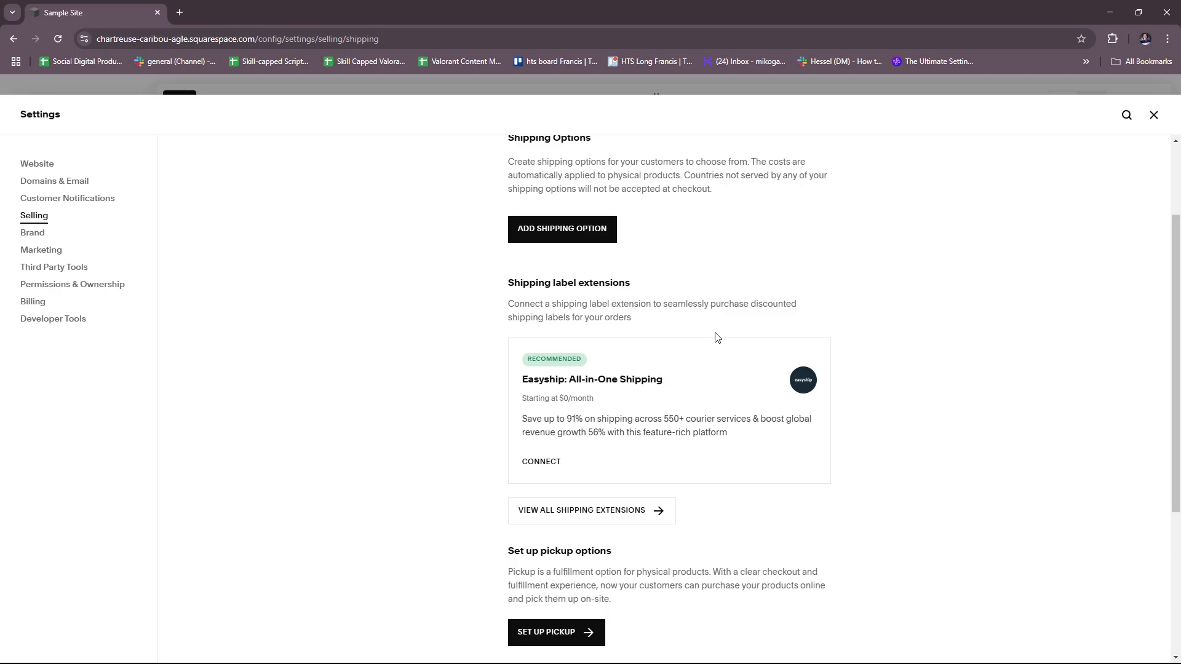
scroll(731, 337, down, 1)
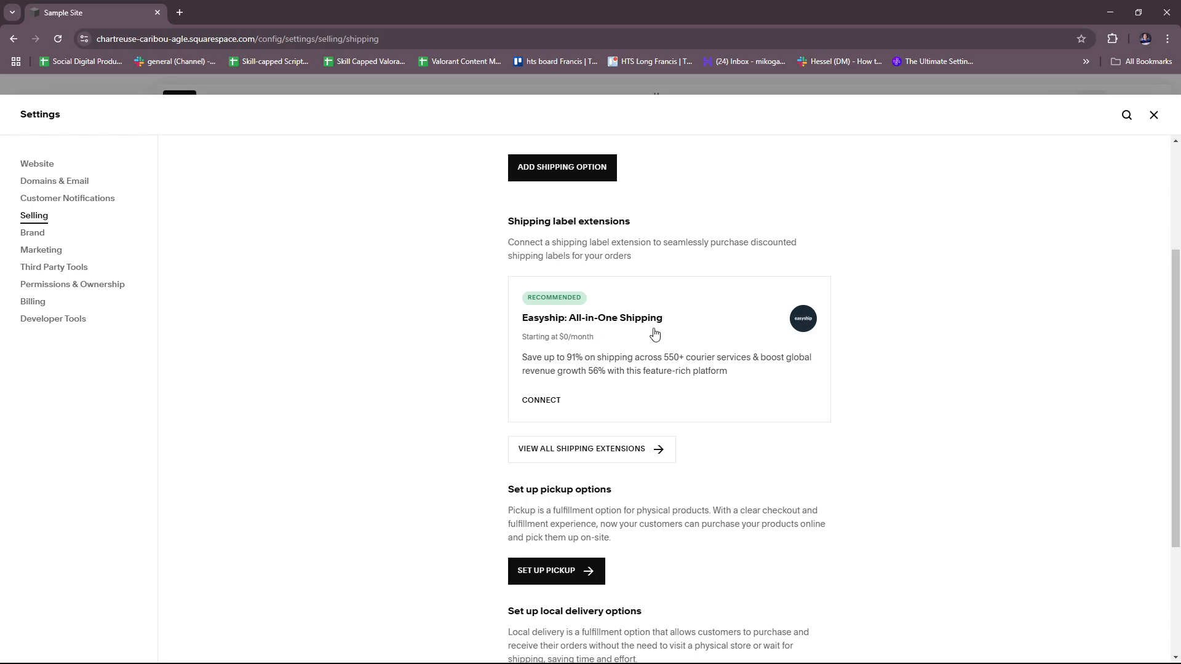
scroll(615, 344, down, 1)
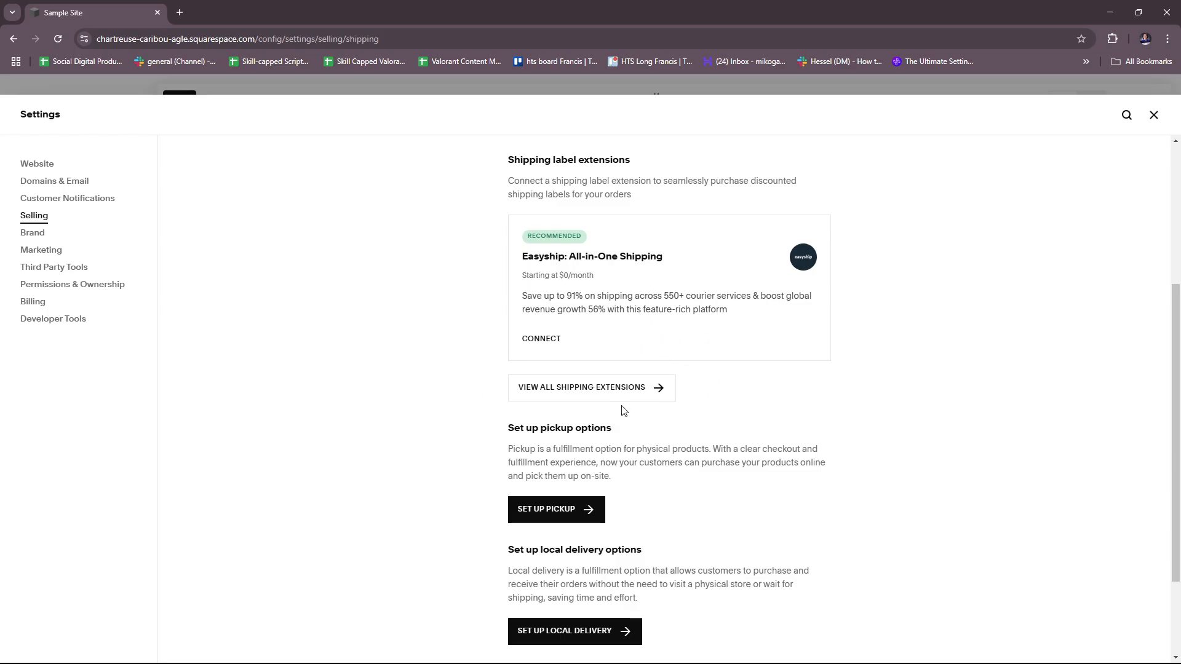
Step: Browse all available Shipping and Fulfillment extensions, and close the site settings
click(583, 394)
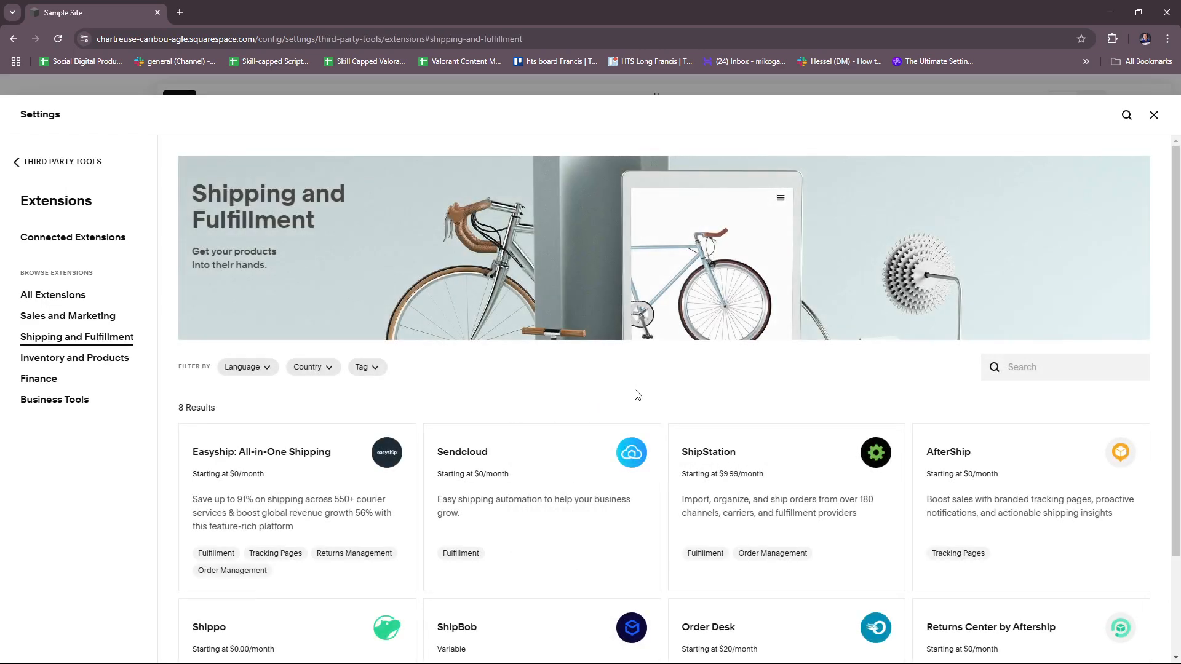
scroll(541, 317, down, 2)
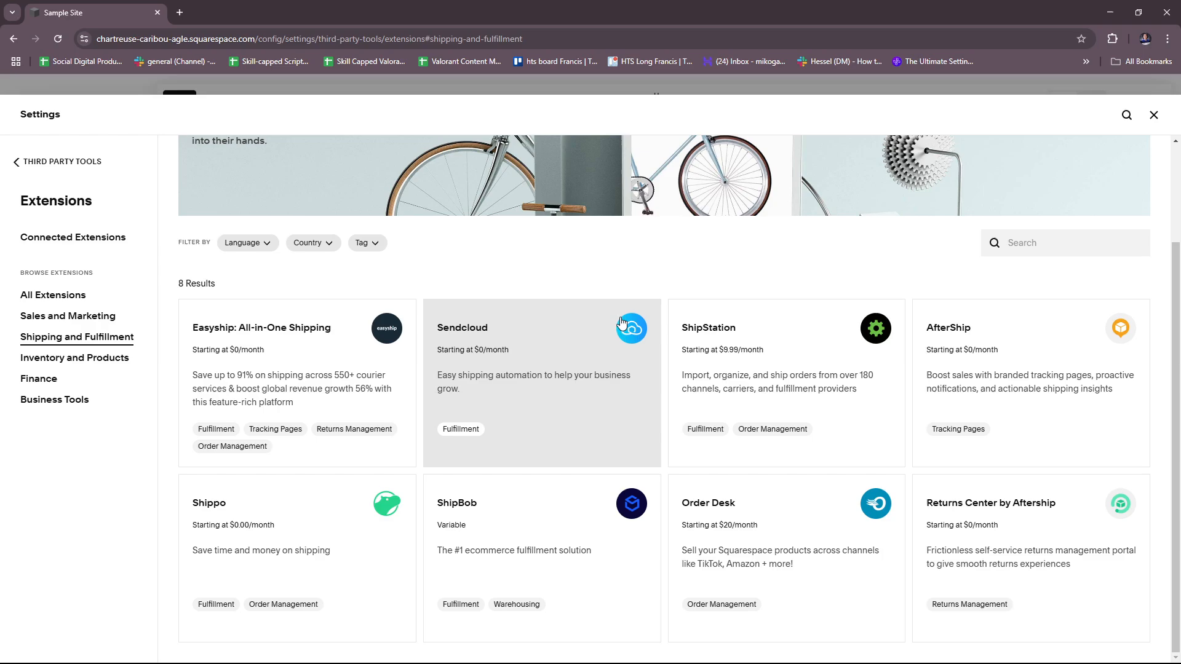
scroll(578, 363, up, 2)
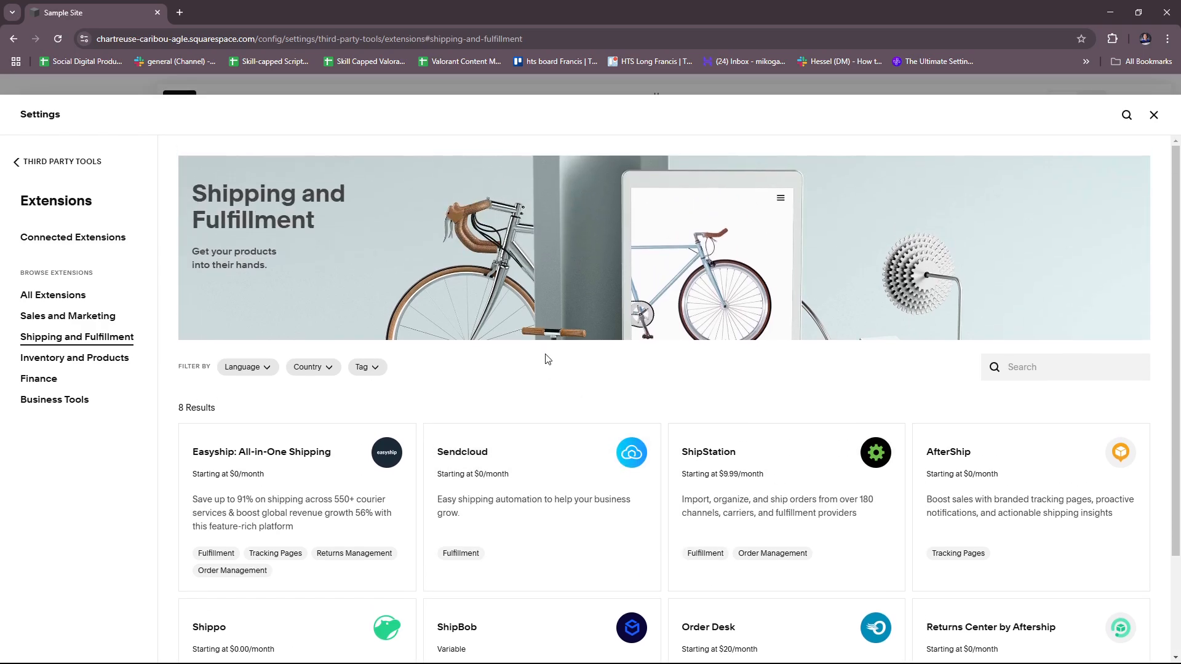
scroll(615, 400, down, 2)
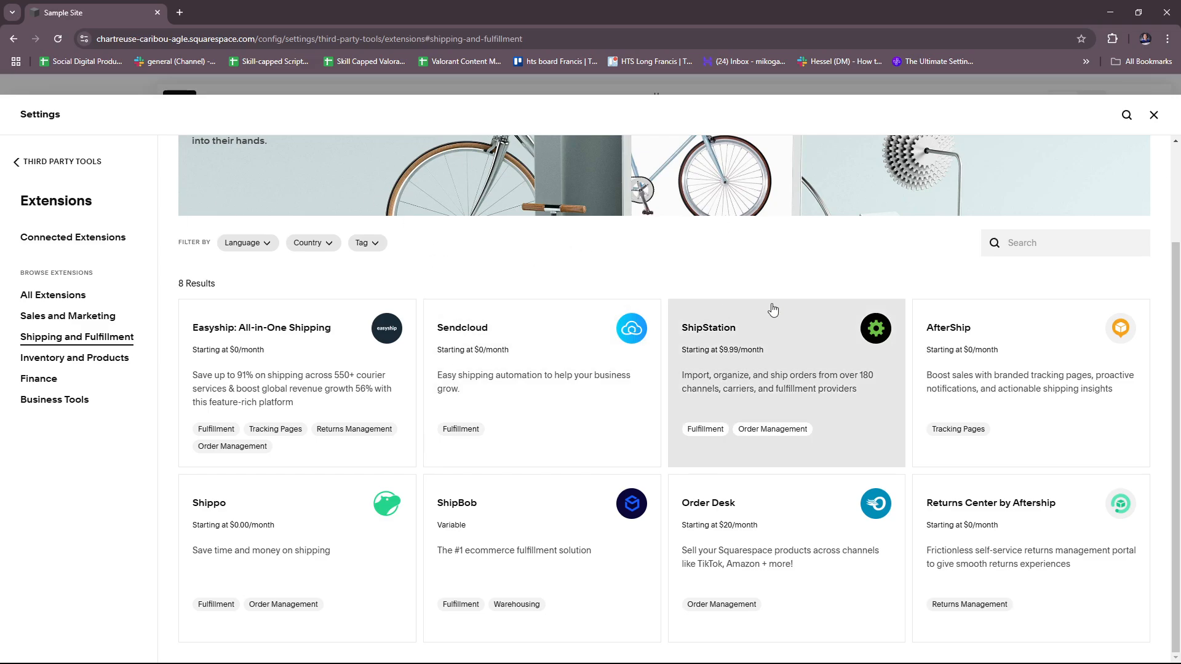
click(1154, 115)
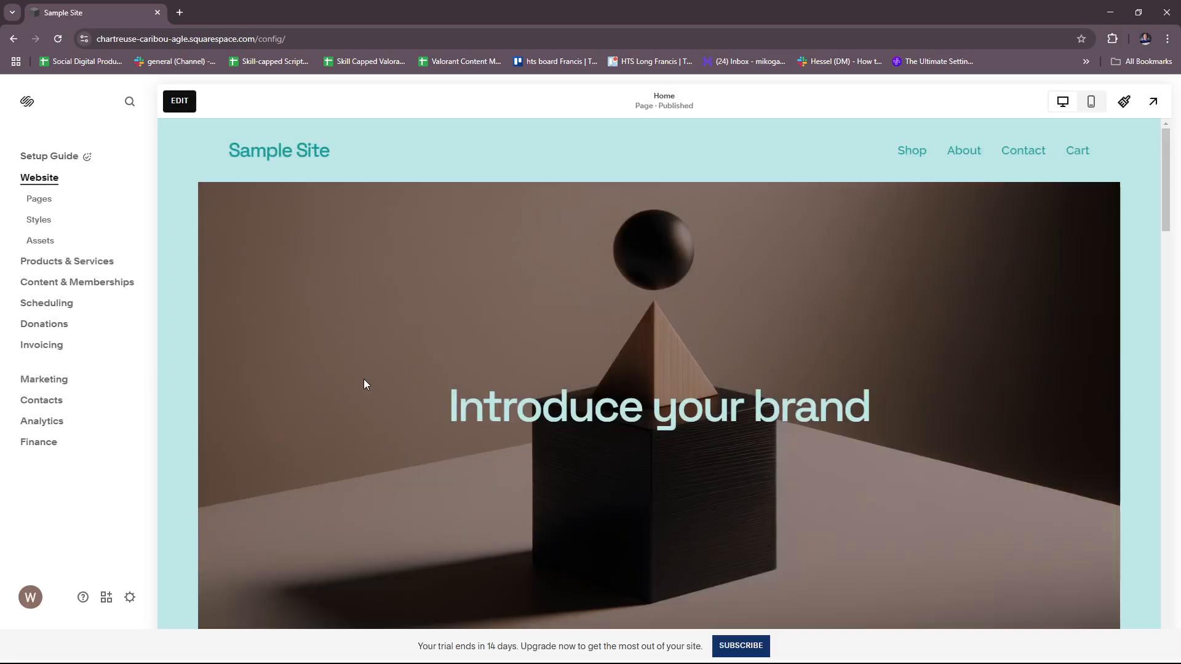
Step: In the Selling settings for shipping, start adding a shipping option that uses the Flat rate method
click(130, 598)
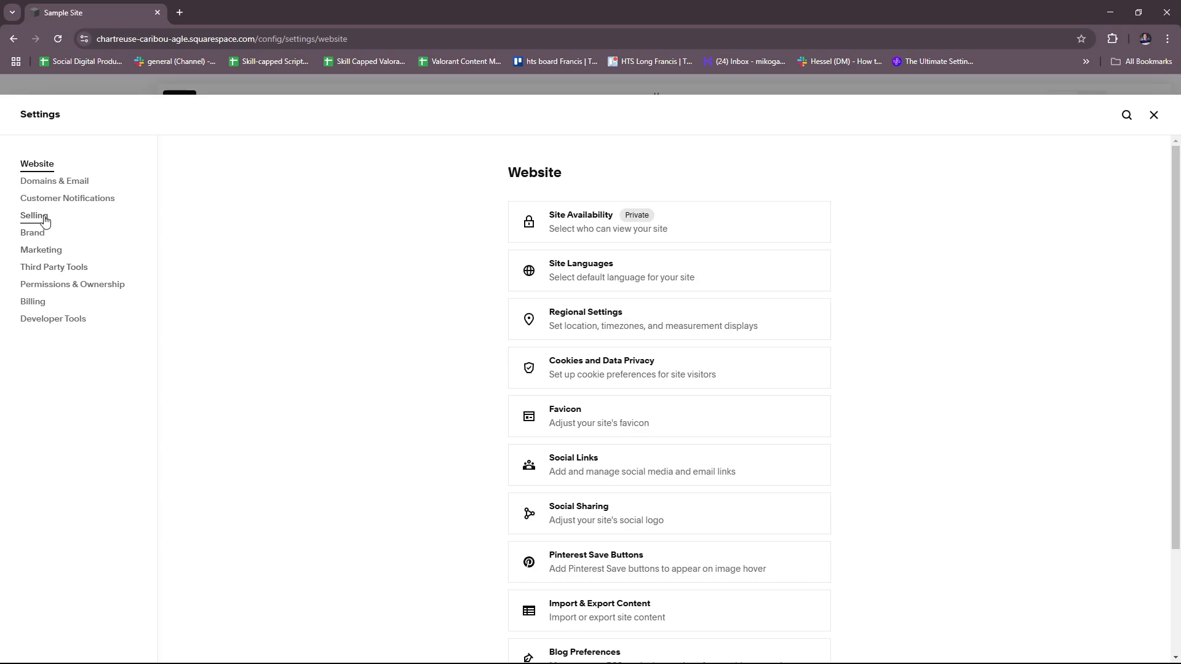
click(37, 218)
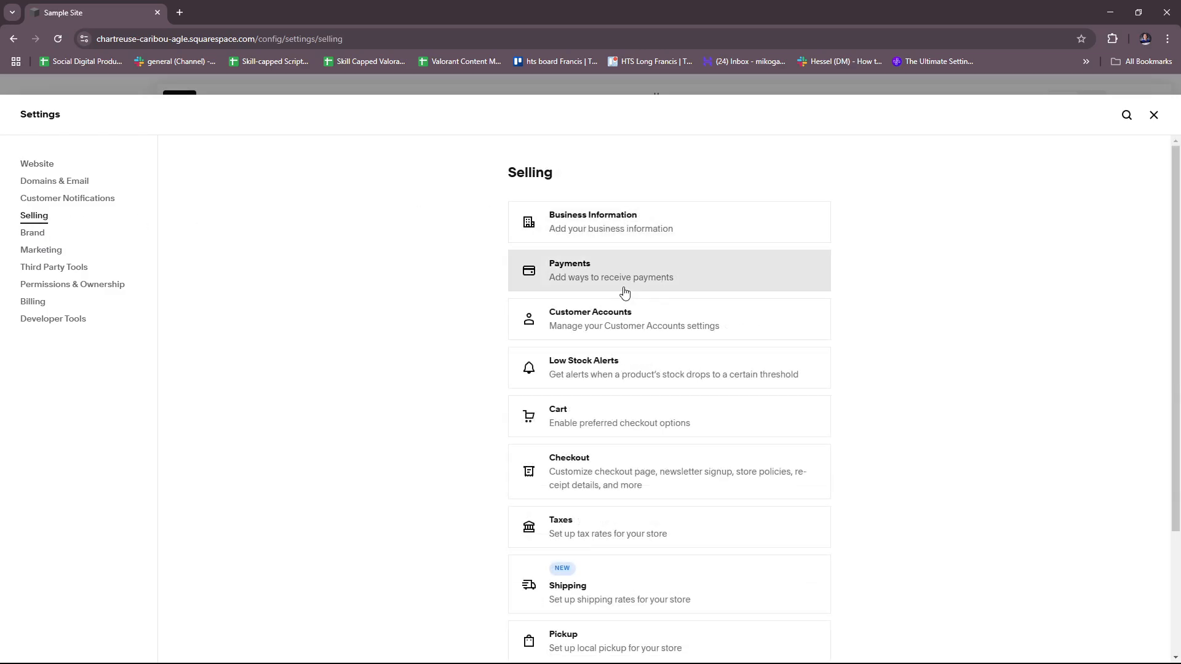
scroll(609, 344, down, 2)
click(618, 479)
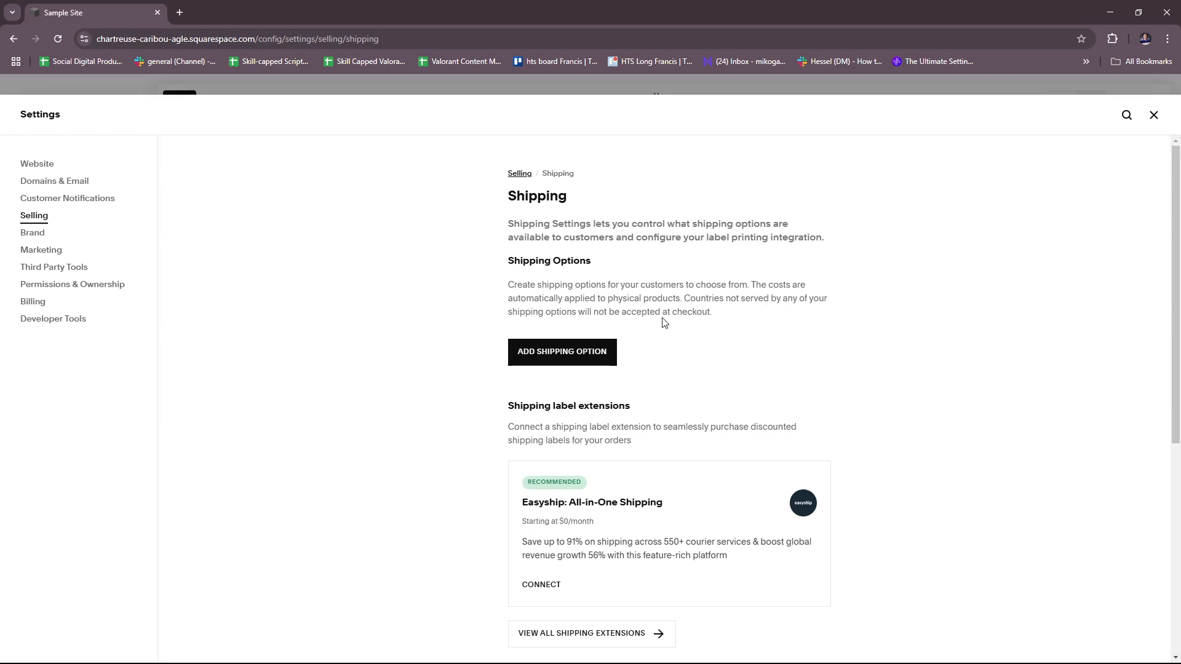
click(603, 351)
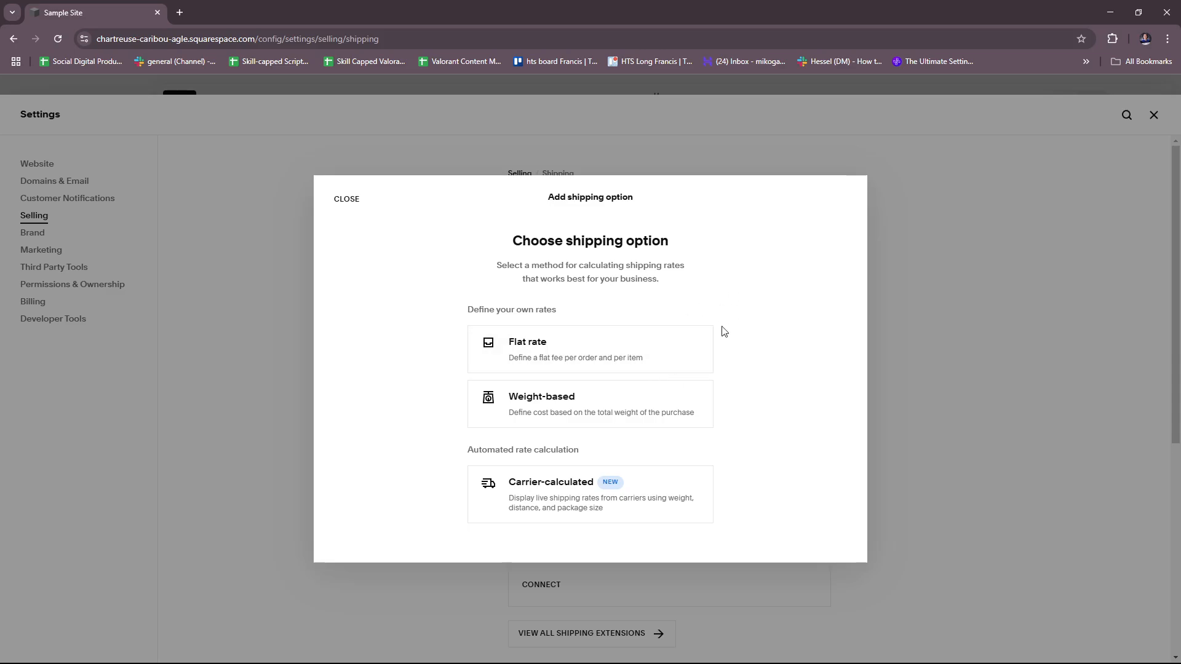
click(553, 348)
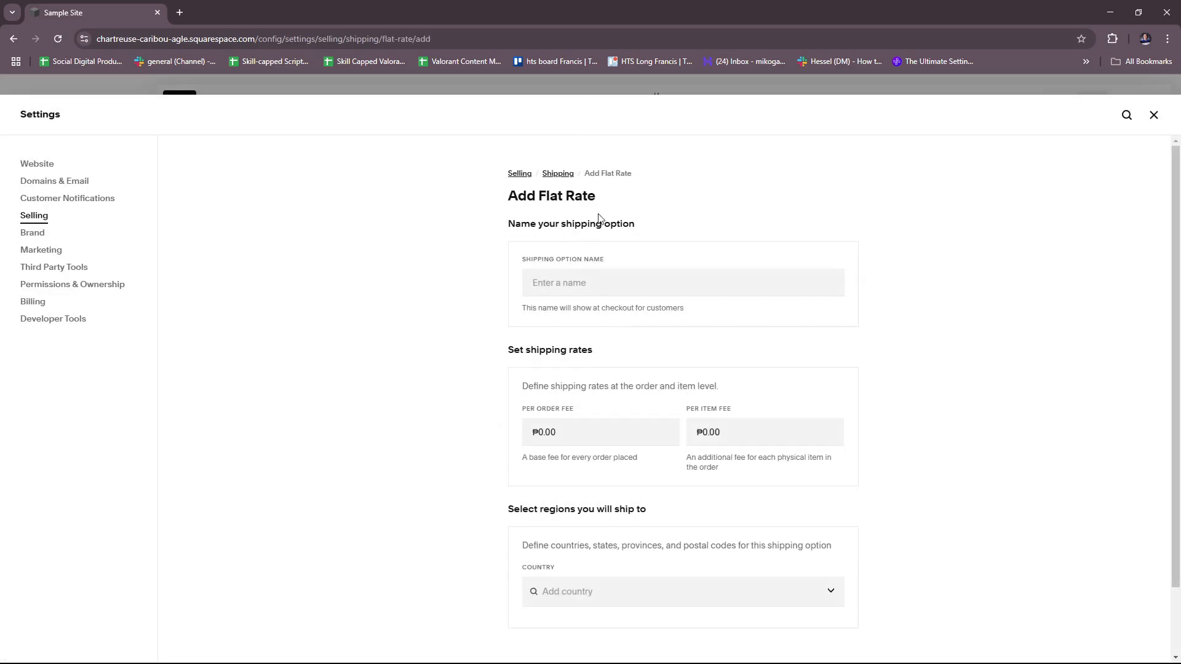
Step: Name the new shipping option "Flat Rate"
click(579, 282)
click(592, 242)
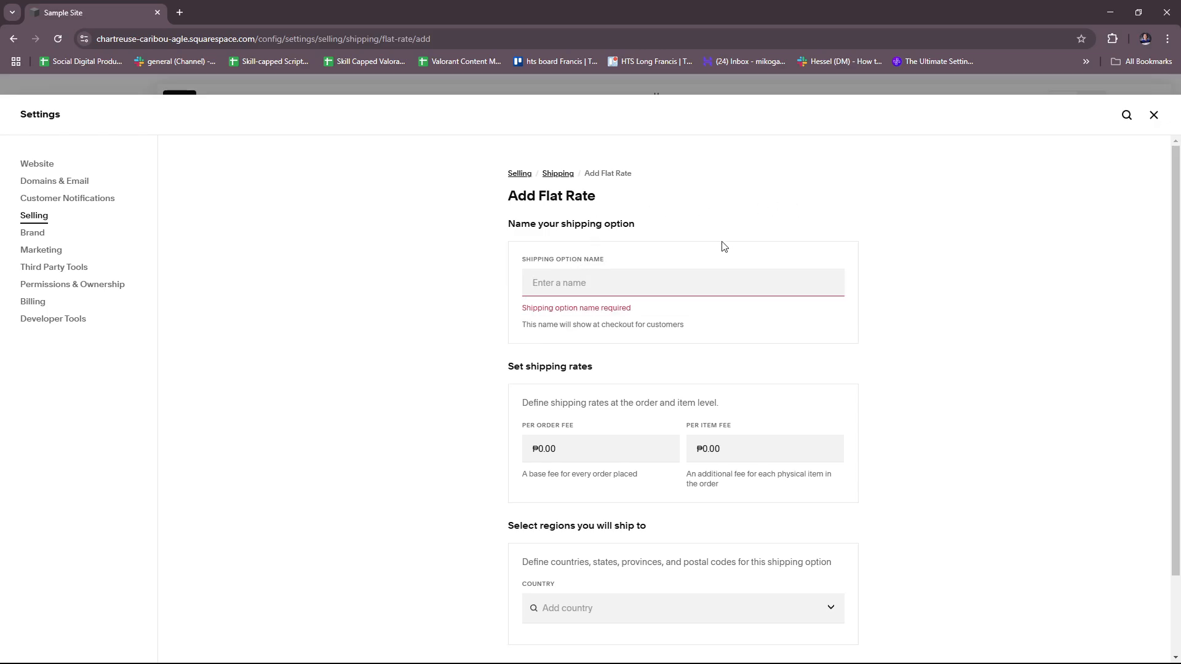
click(593, 282)
text(Flat)
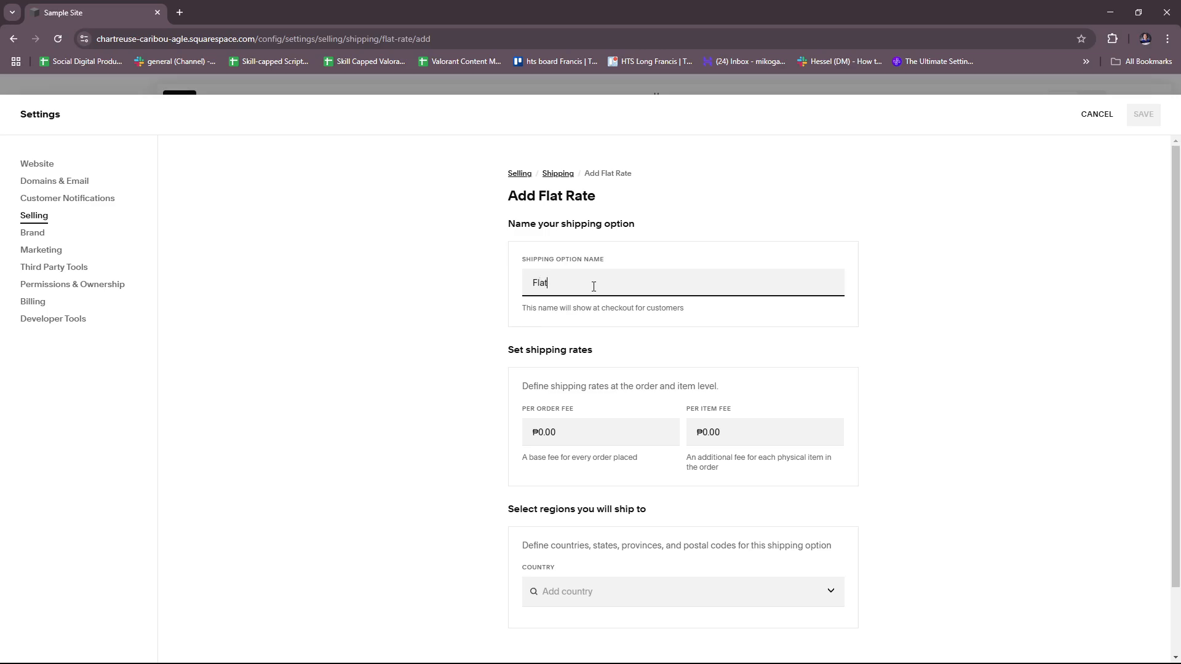
text( Rate)
Step: Set the shipping rates to a per order fee of ₱50.00 and a per item fee of ₱10.00
click(615, 431)
click(618, 369)
scroll(578, 375, down, 1)
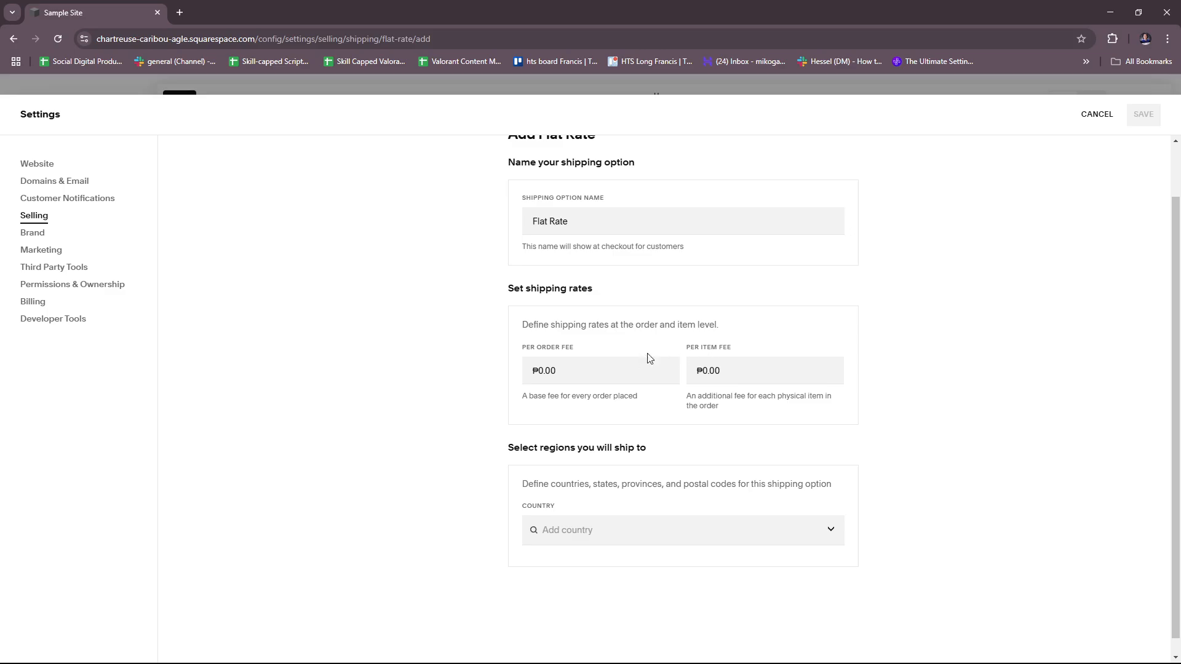
click(584, 367)
click(1050, 348)
click(726, 373)
click(490, 456)
scroll(626, 515, down, 1)
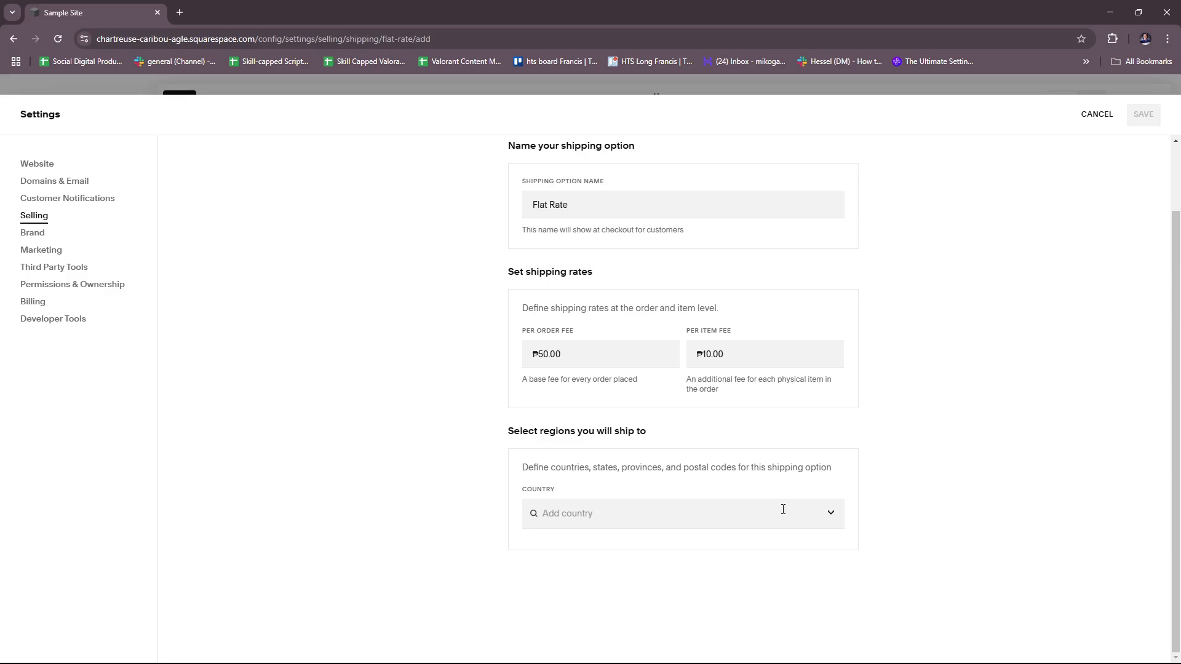
Step: Add Rest of World as the region to ship to, and look through the remaining country list
click(818, 518)
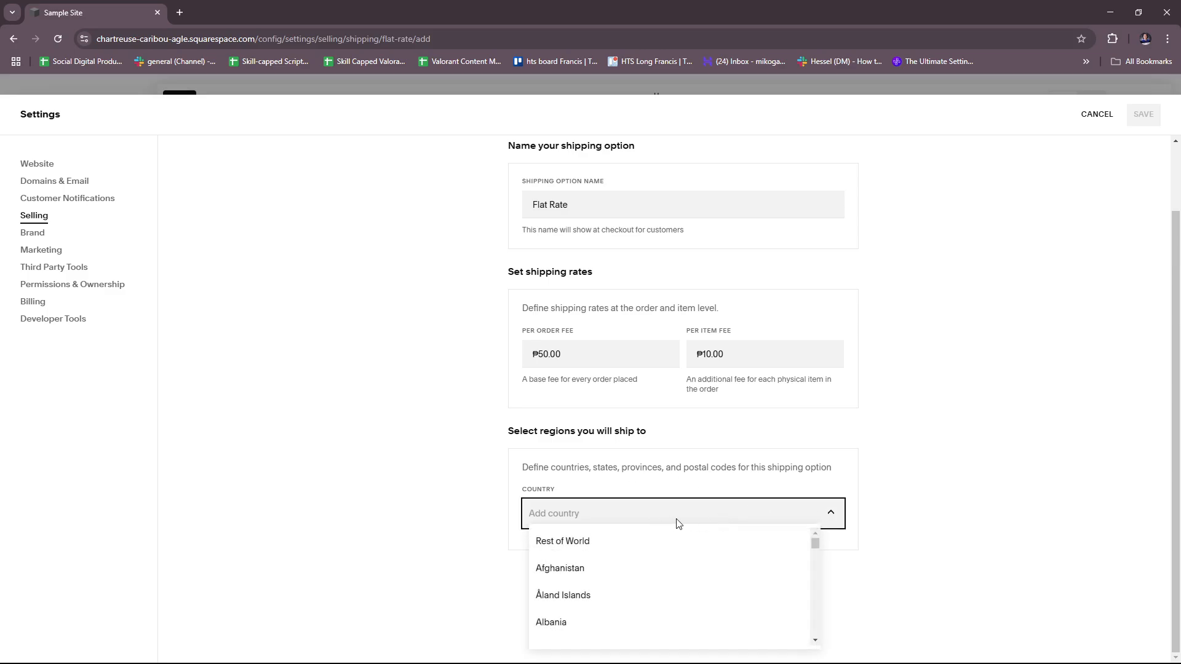
click(596, 538)
scroll(1008, 464, down, 1)
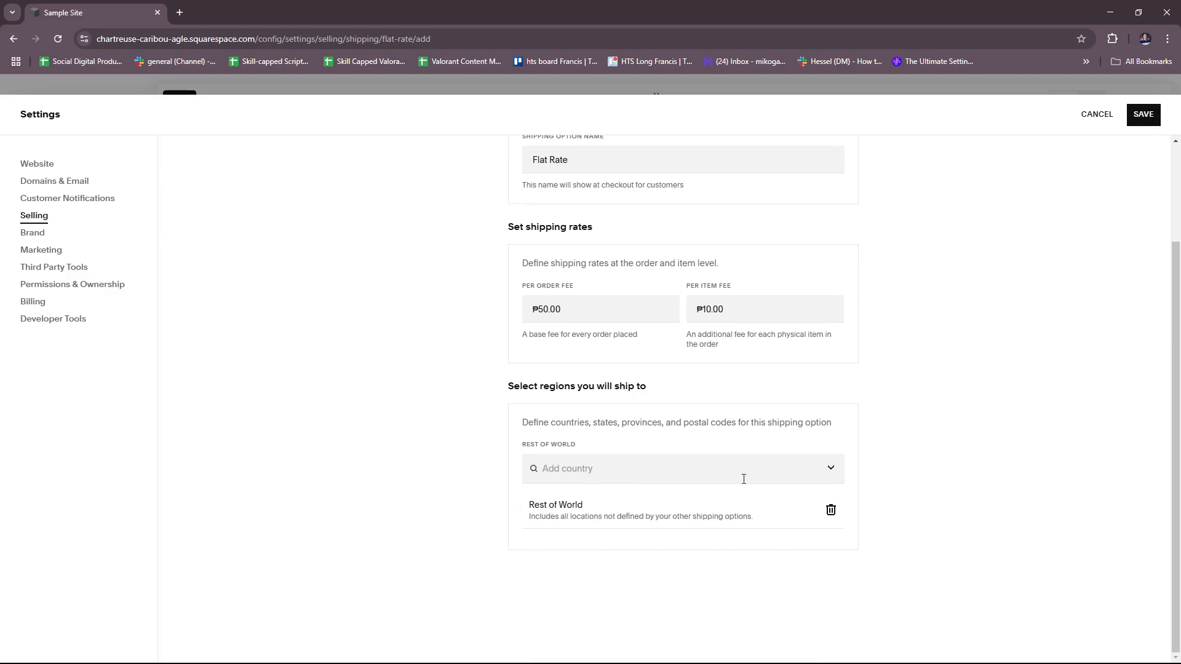
click(717, 465)
scroll(633, 519, down, 15)
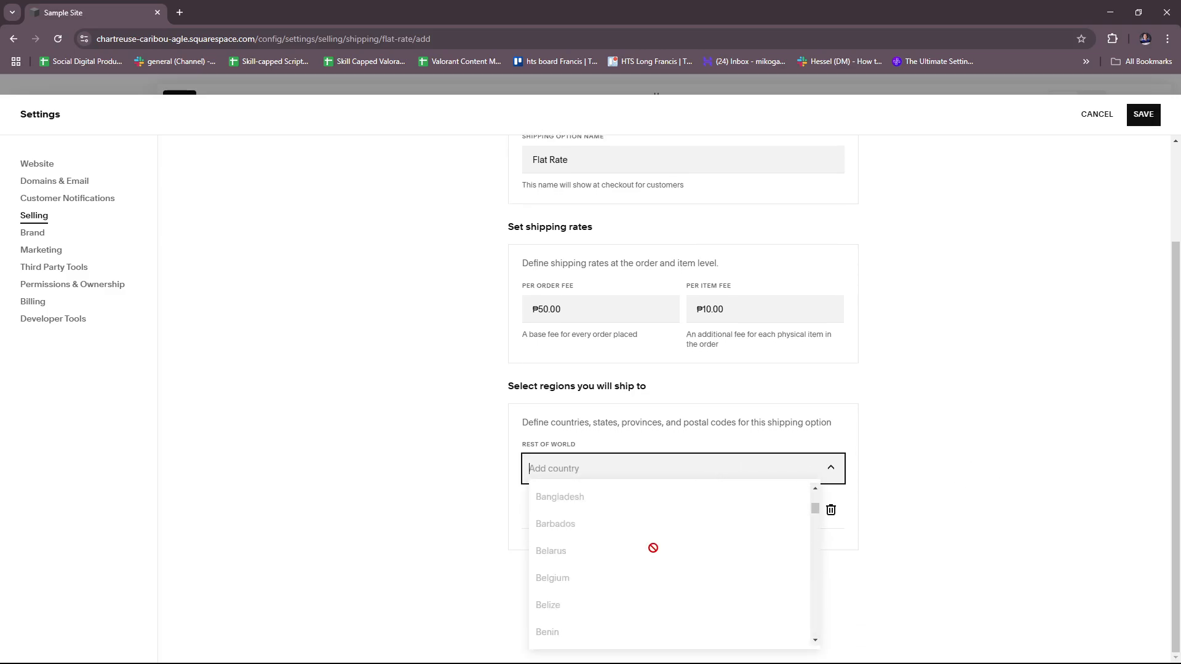
drag(813, 520, 799, 642)
click(1045, 462)
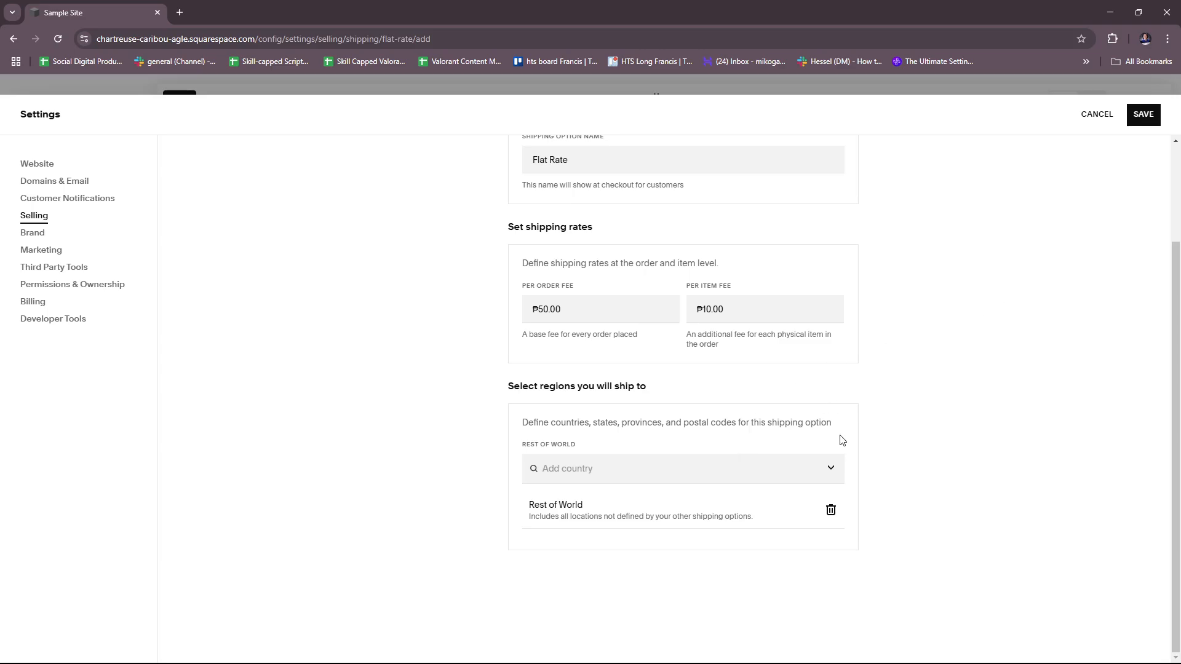
Step: Save the flat rate shipping option and check its entry on the Shipping page
click(1147, 124)
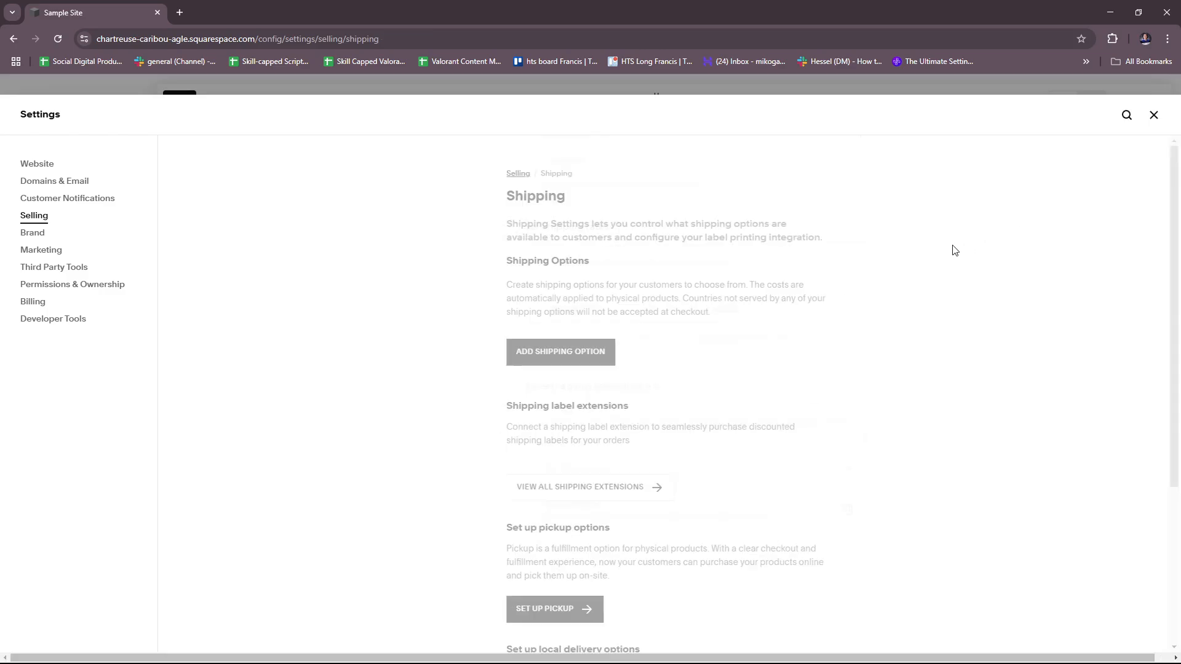
scroll(810, 359, down, 2)
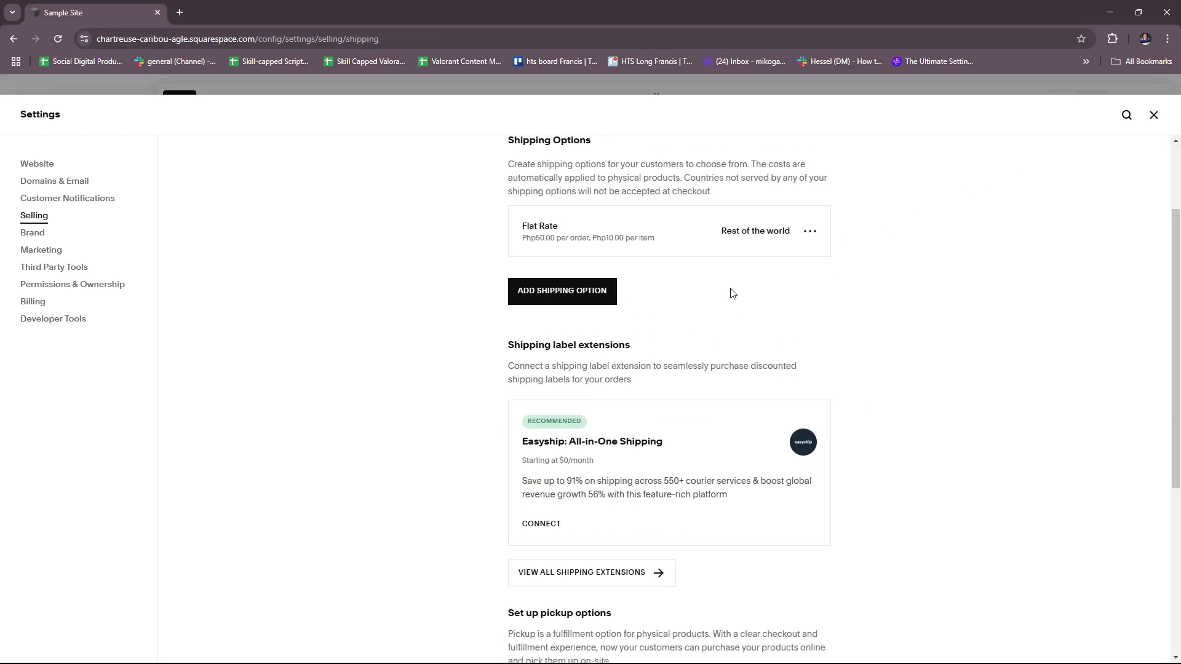
scroll(733, 293, up, 2)
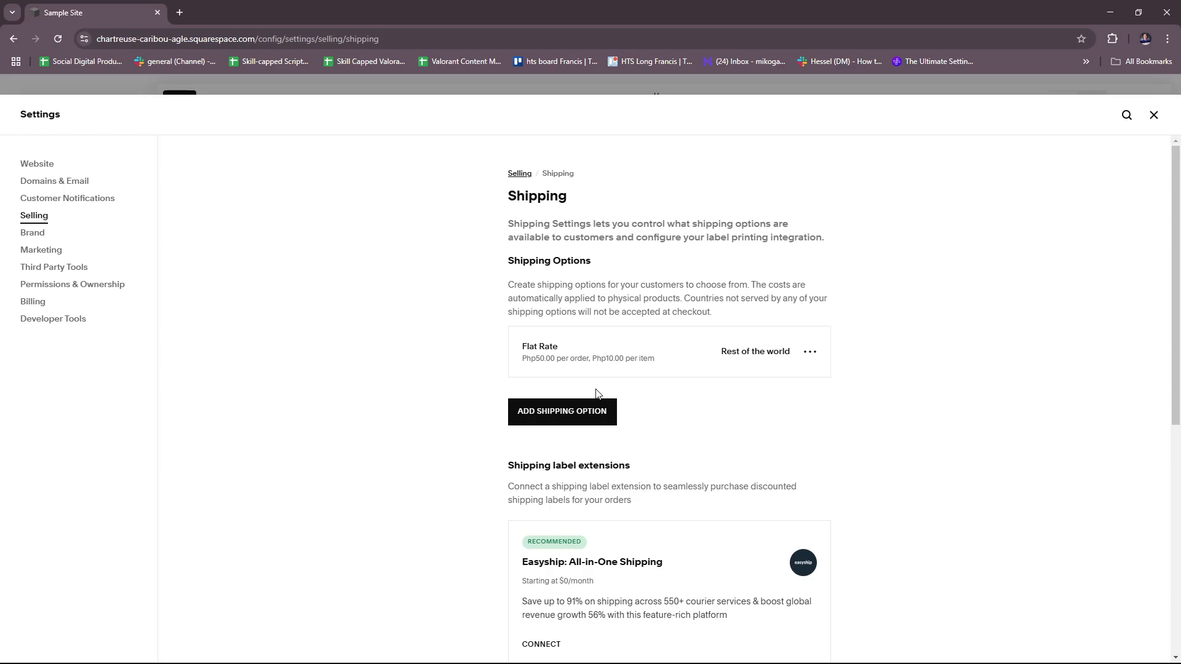
Step: Start a new weight-based shipping option and name it "Weight-Based"
click(595, 411)
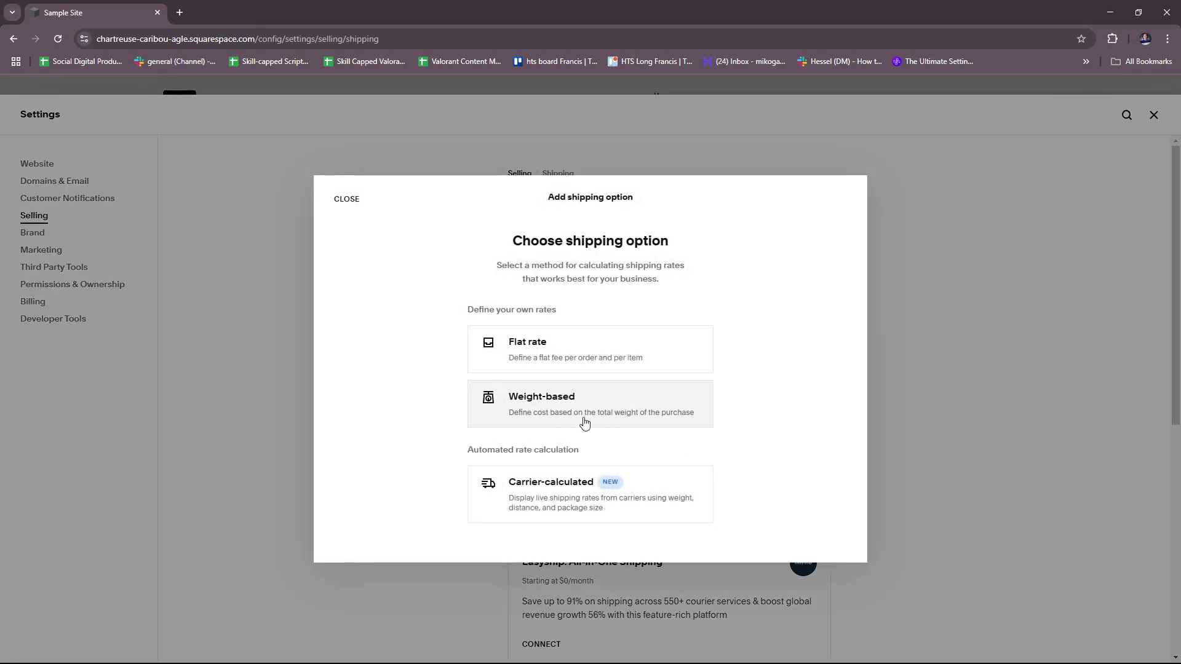
click(557, 407)
click(592, 285)
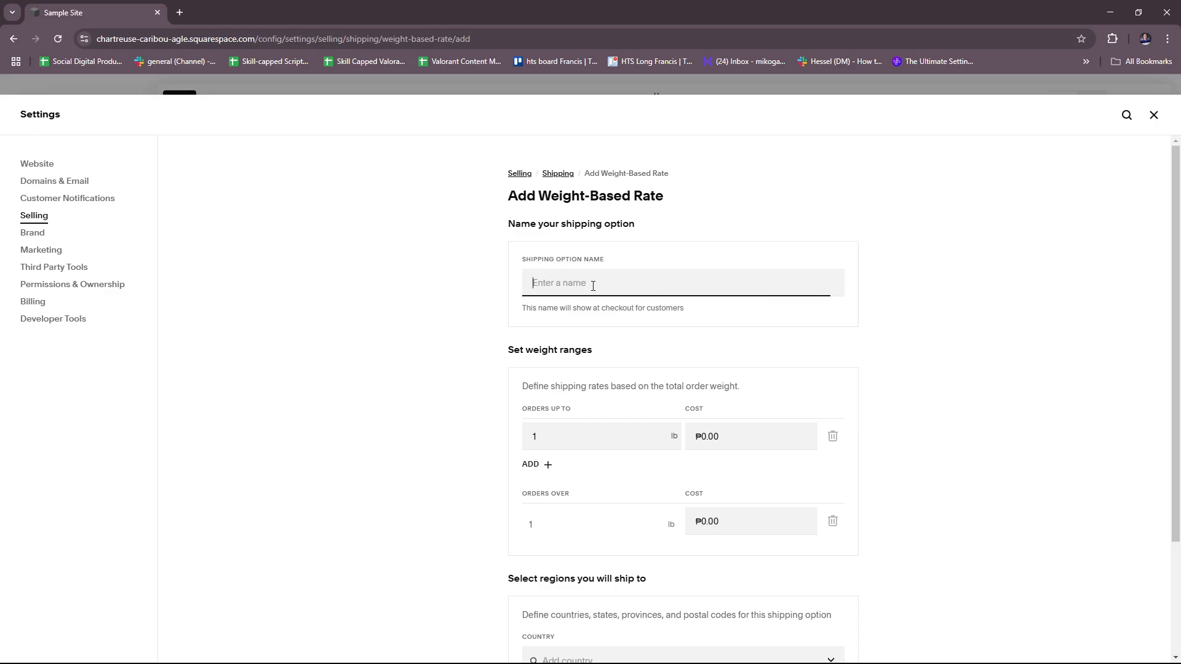
text(Weig)
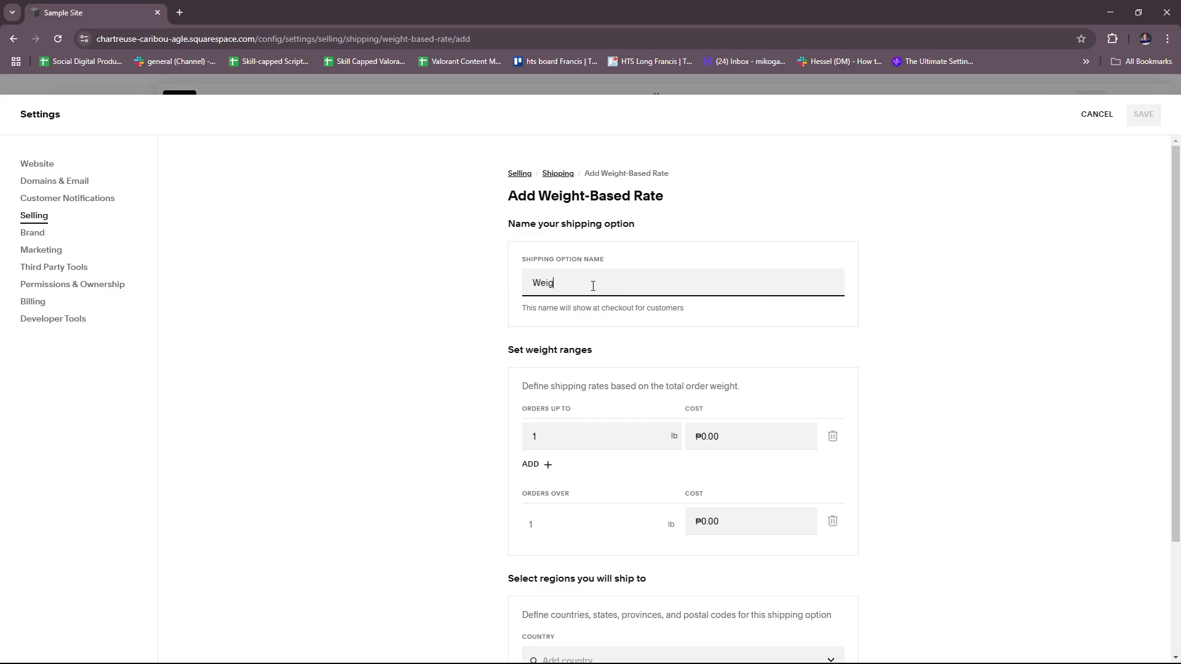
text(ht-Based)
Step: Set the shipping cost for orders up to 1 lb to ₱30.00
scroll(590, 406, down, 1)
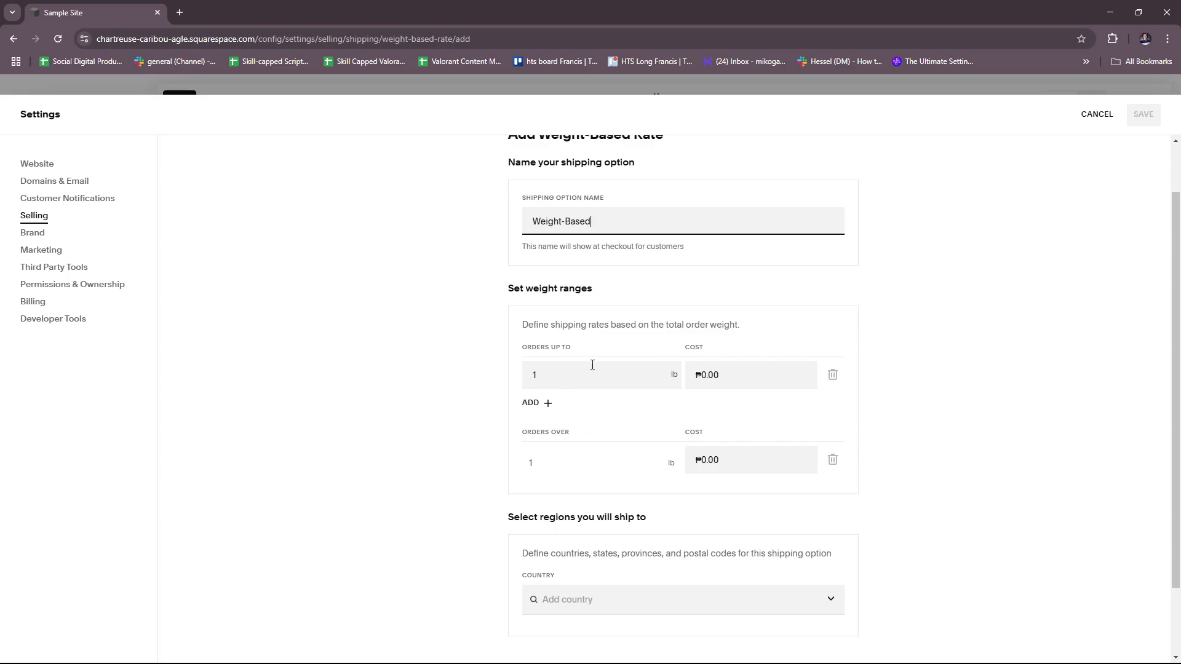
click(707, 376)
scroll(773, 389, down, 1)
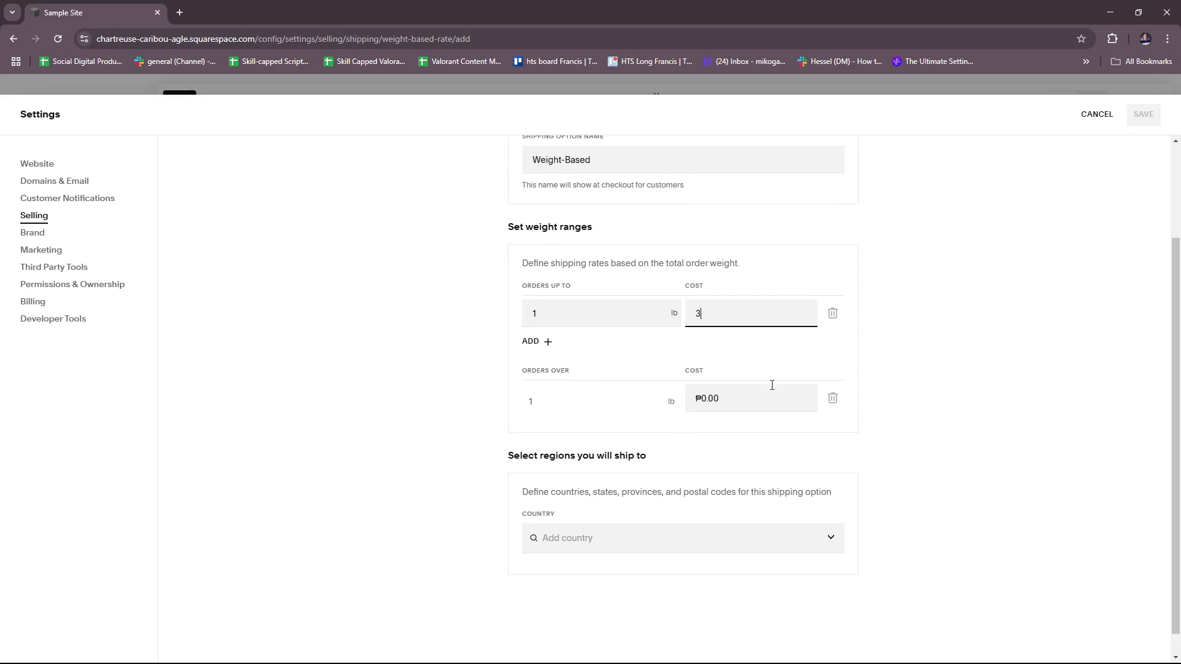
click(948, 359)
Step: Add an extra weight range for orders up to 2 lb, and delete that range again
click(537, 343)
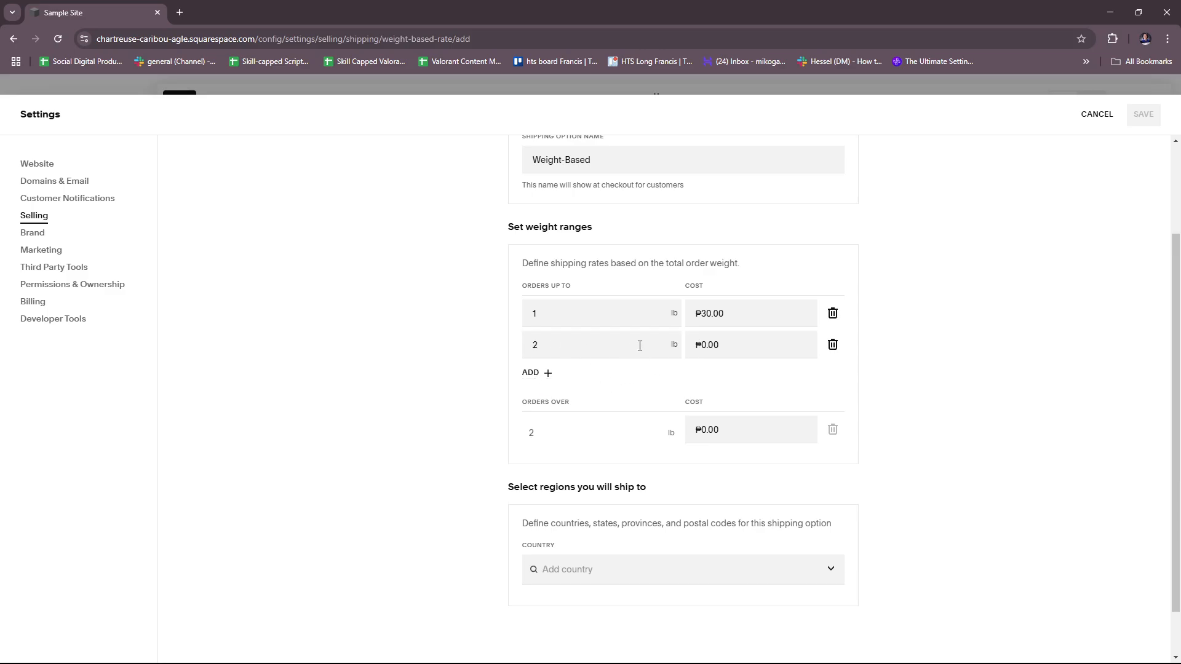
click(714, 344)
click(1008, 338)
click(832, 345)
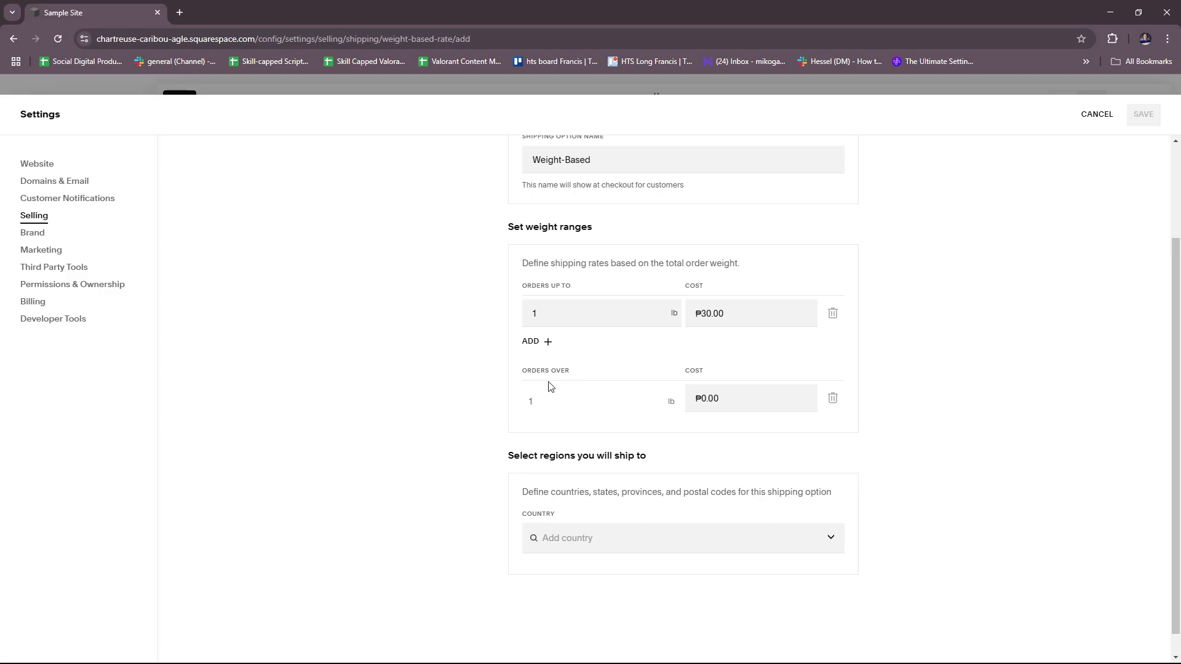
Step: Set the shipping cost for orders over 1 lb to ₱50.00
click(704, 400)
text(50)
click(1065, 366)
Step: Add United States and Canada as the regions to ship to for the weight-based option
scroll(728, 406, down, 1)
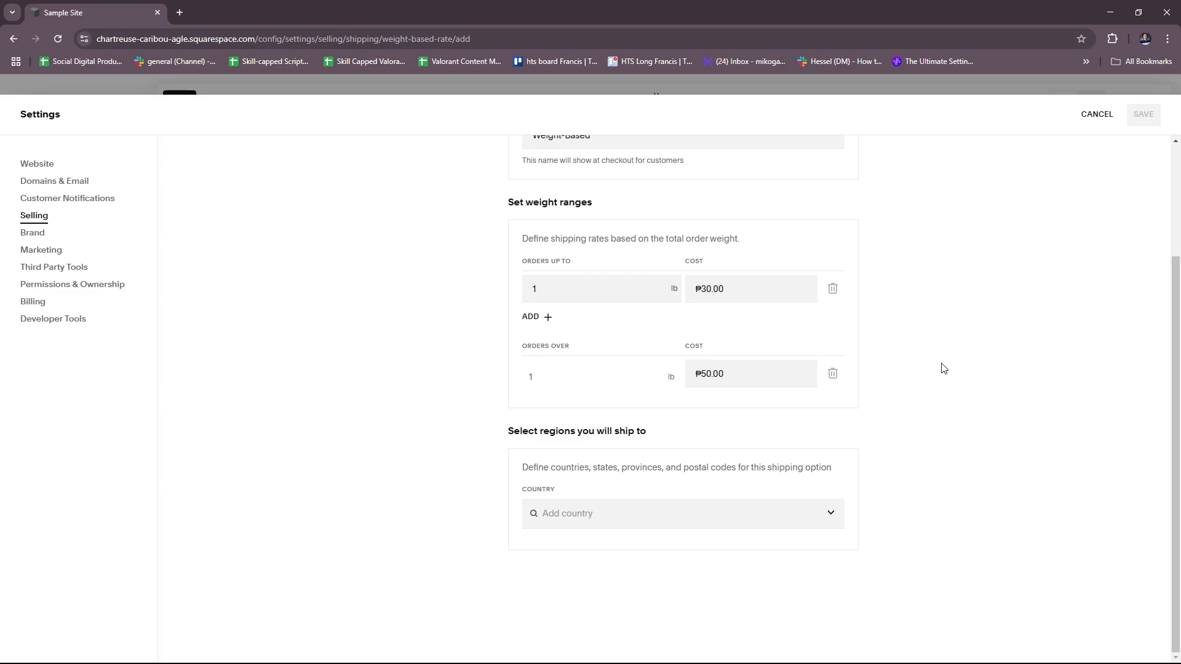
click(647, 512)
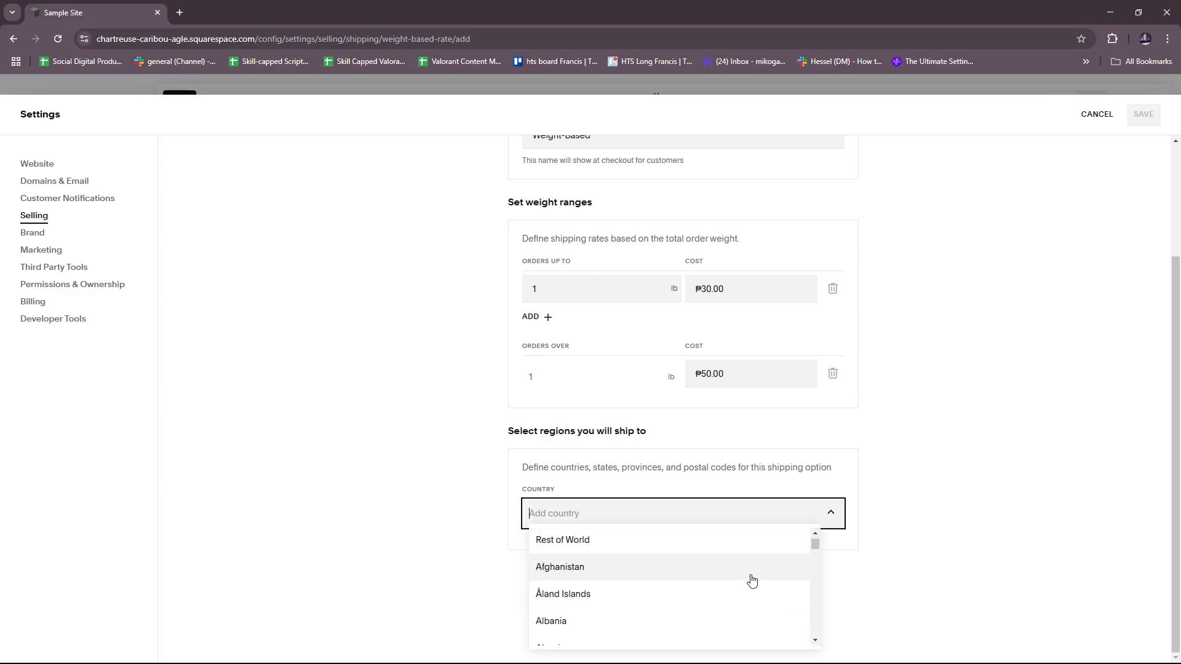
scroll(703, 563, down, 2)
text(U)
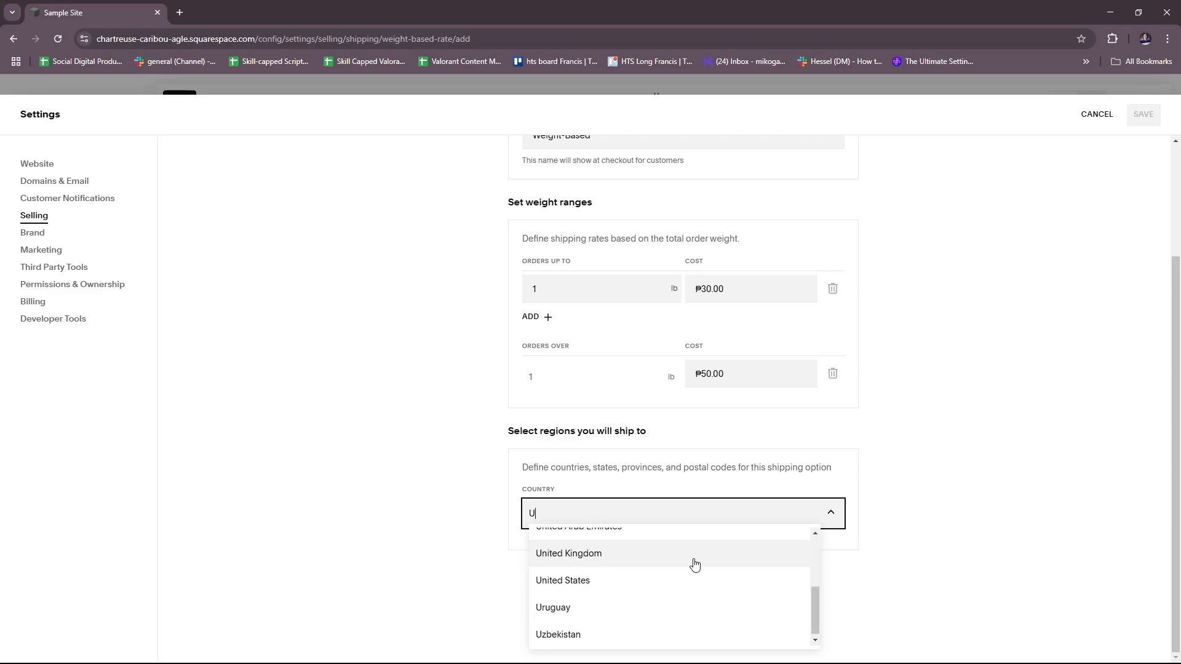
click(676, 584)
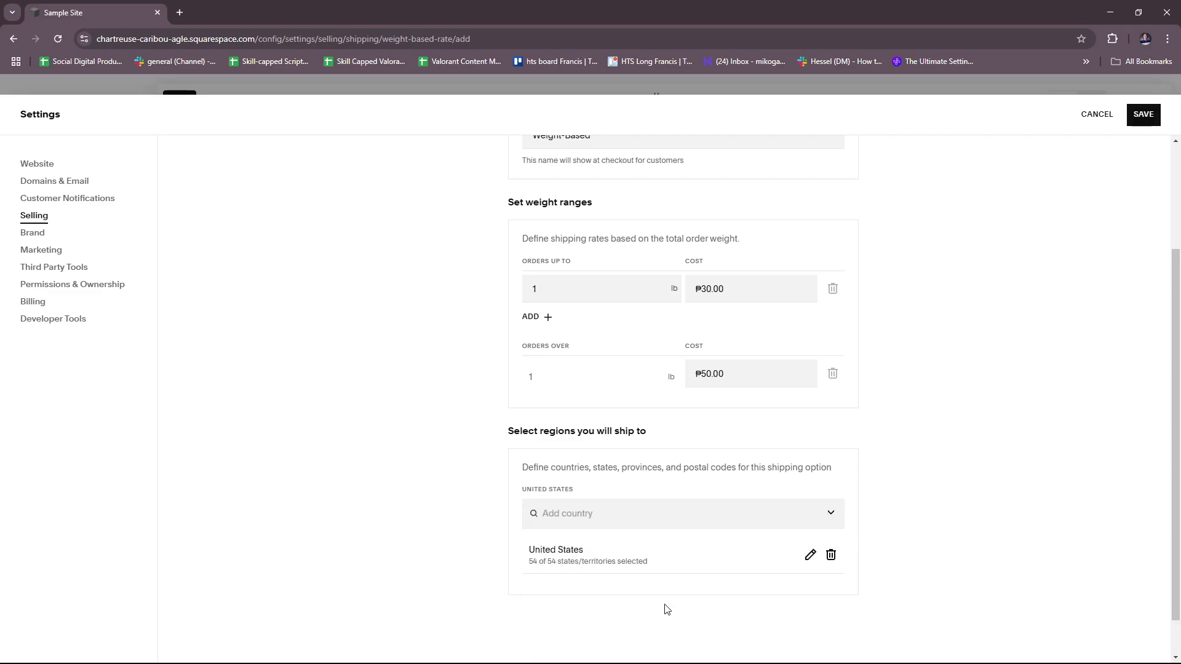
click(642, 518)
text(Canad)
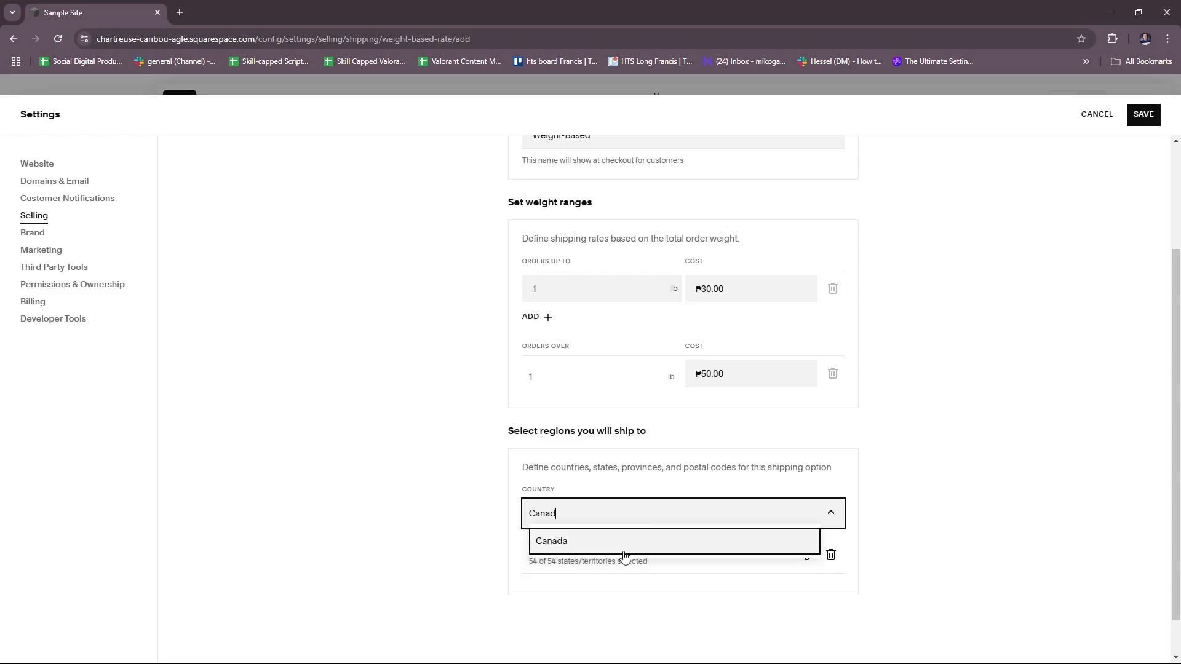
click(625, 544)
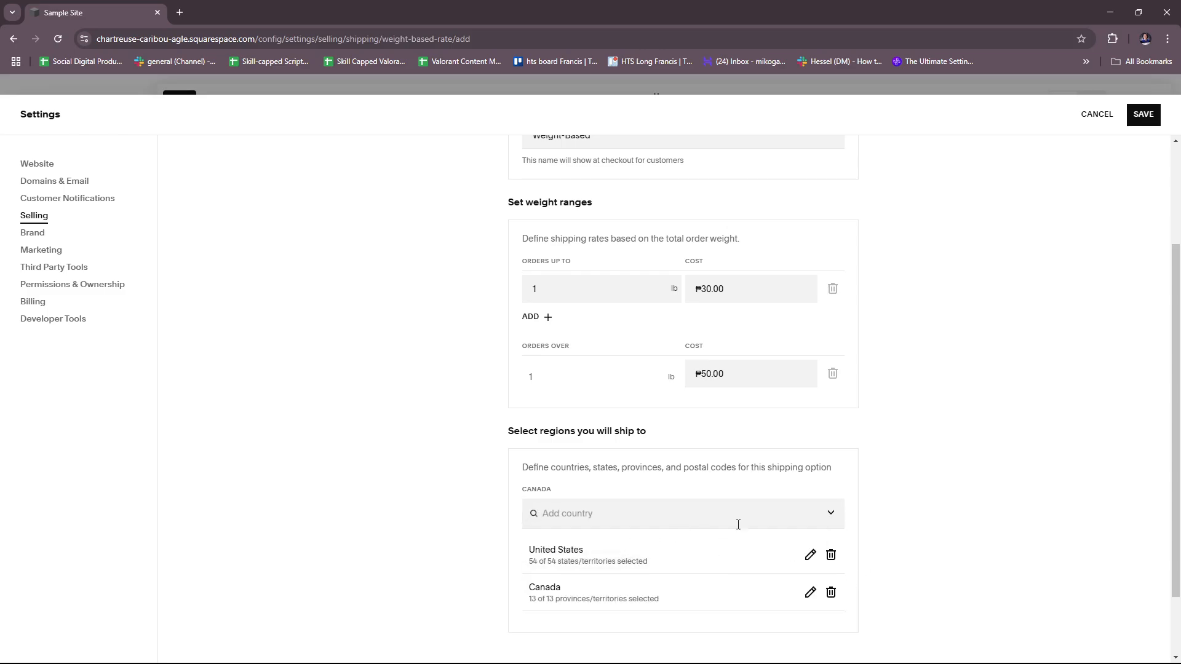
Step: Save the weight-based shipping option and check its entry on the Shipping page
scroll(940, 505, down, 2)
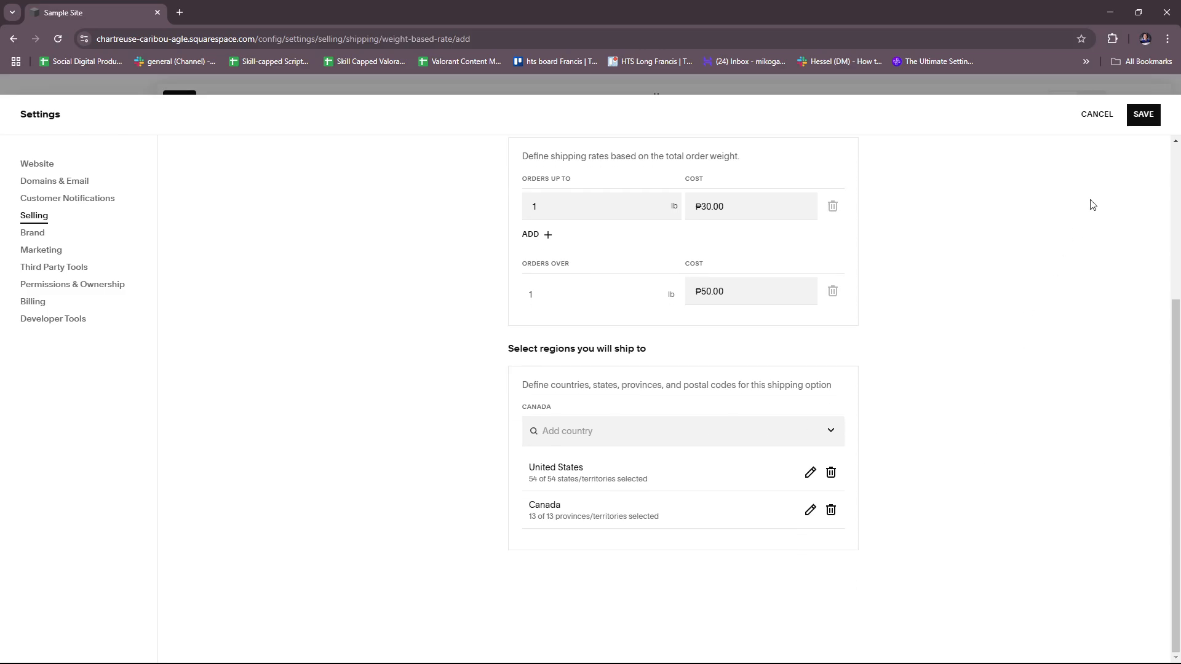
click(1142, 117)
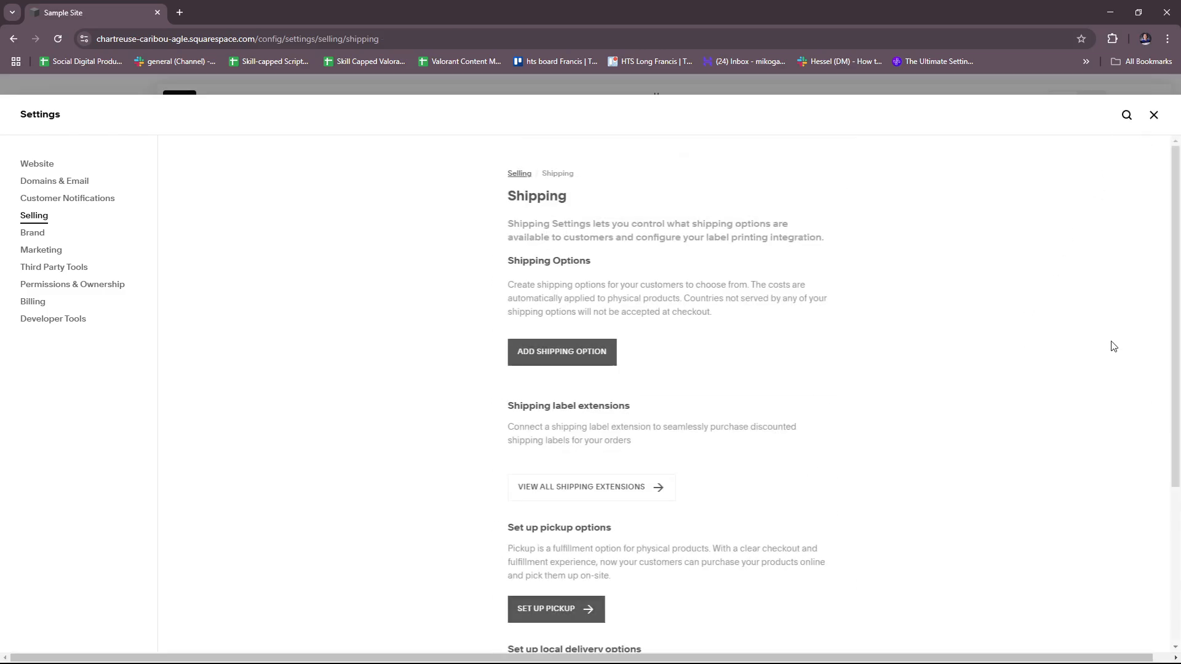
scroll(869, 434, down, 2)
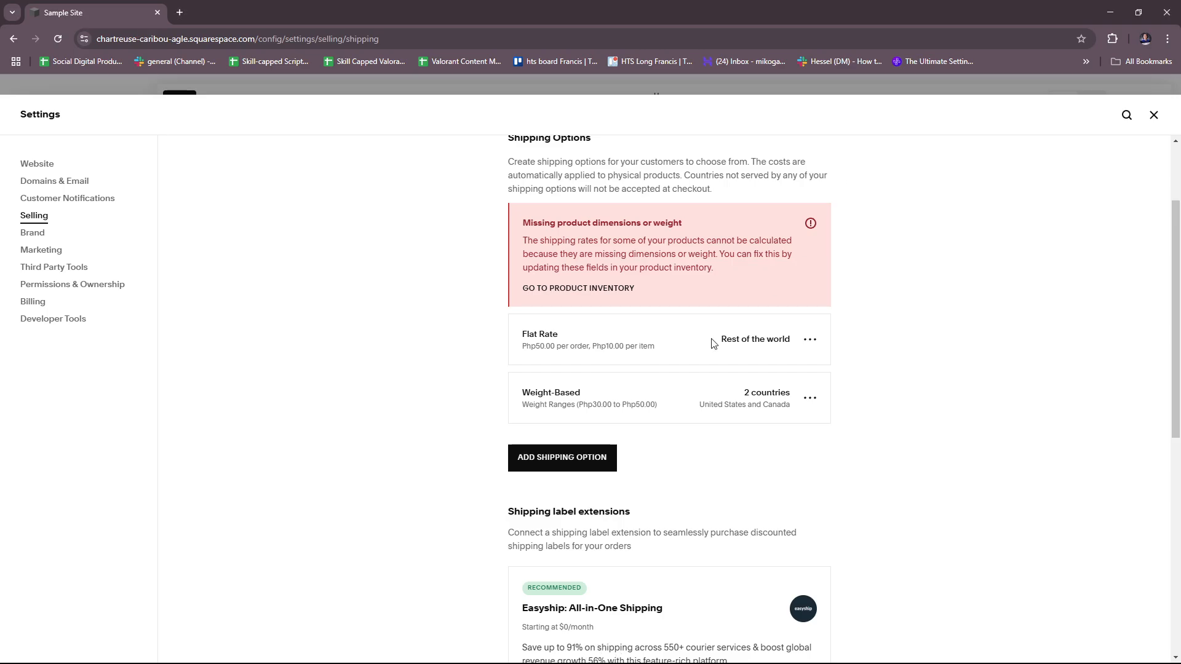
Step: Open a new carrier-calculated shipping option, examine its origin, carrier, services and container sections, and close the settings without filling it in
click(553, 458)
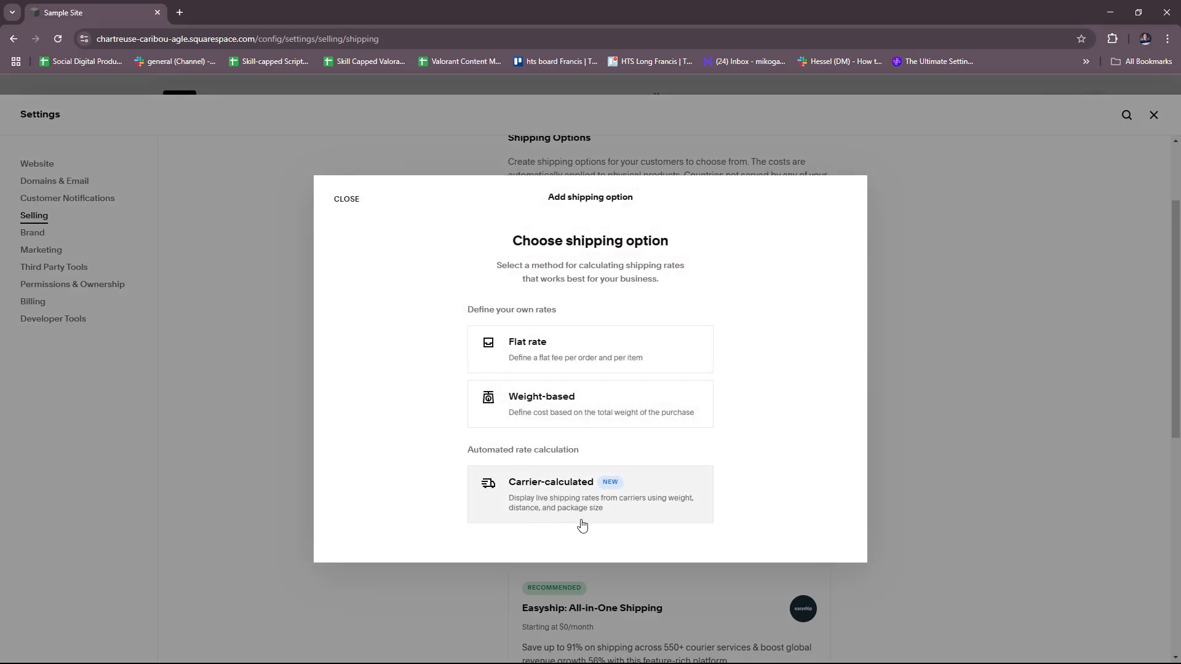
click(578, 522)
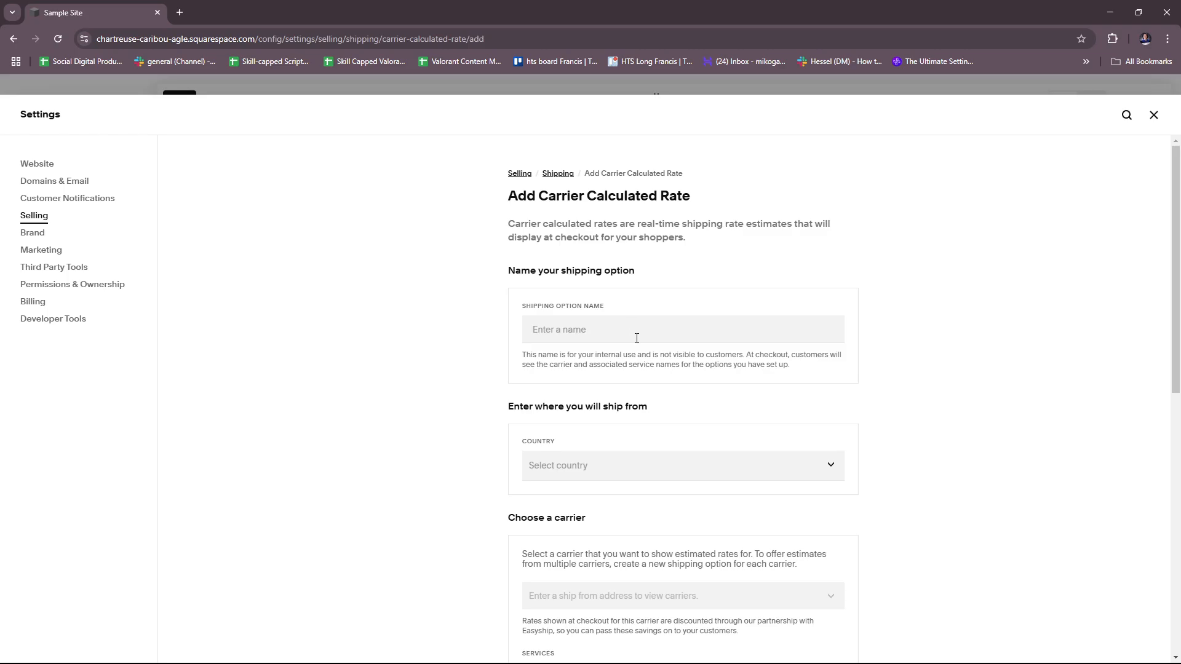
scroll(621, 277, down, 2)
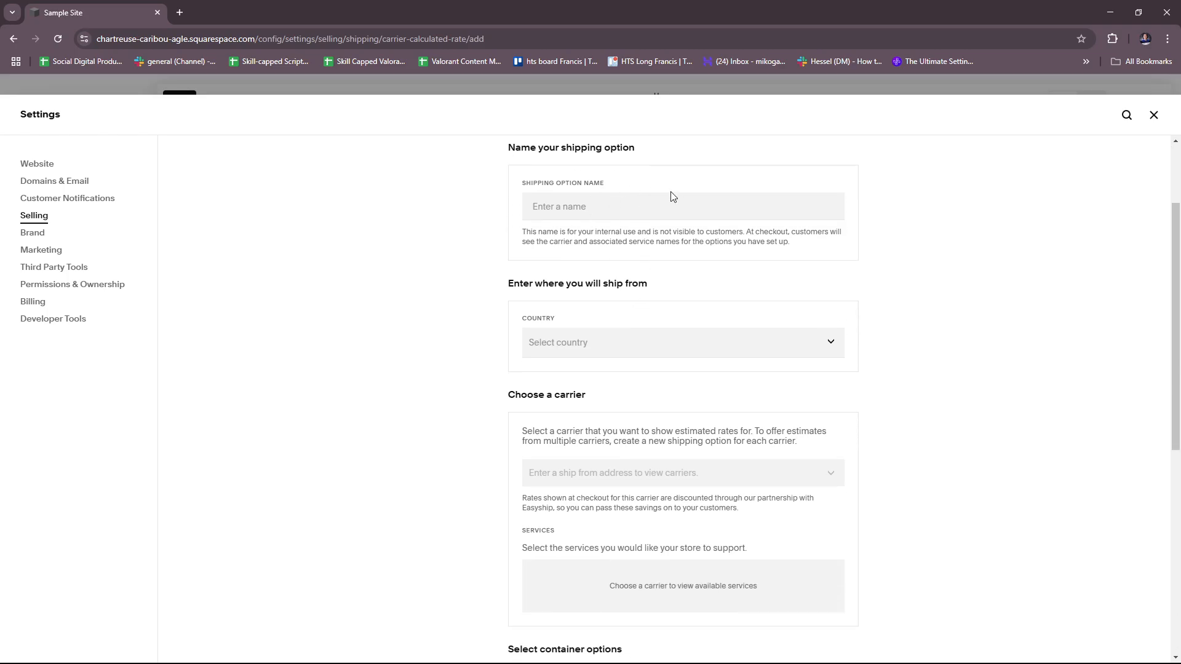
scroll(640, 285, down, 3)
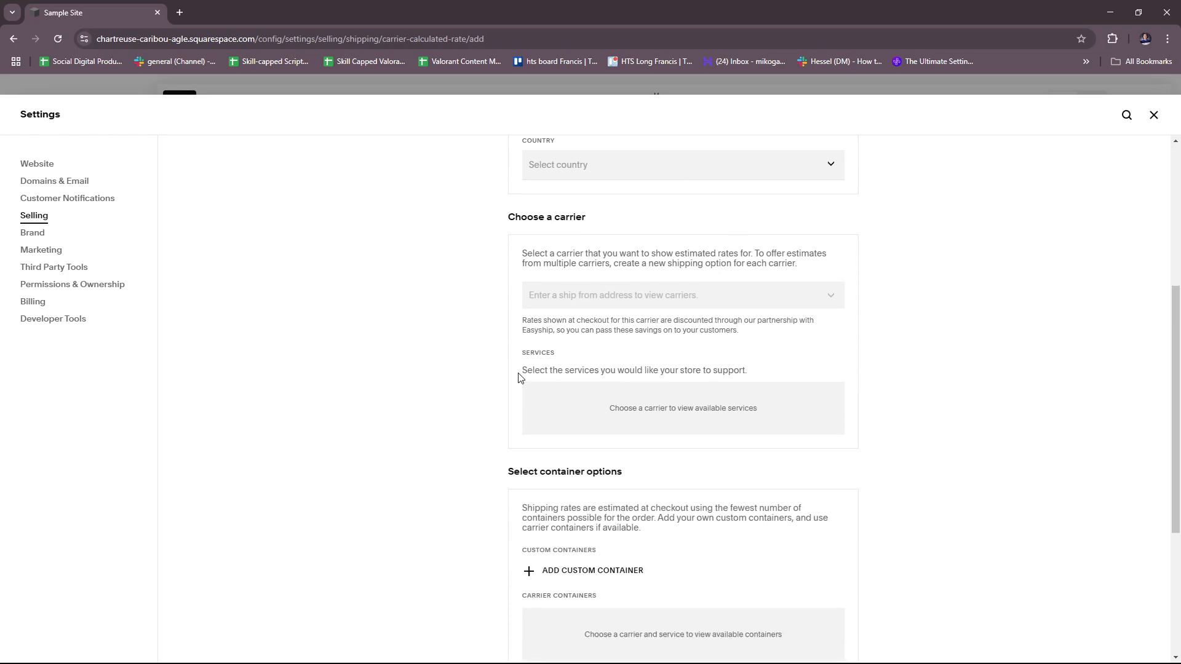
scroll(639, 300, down, 1)
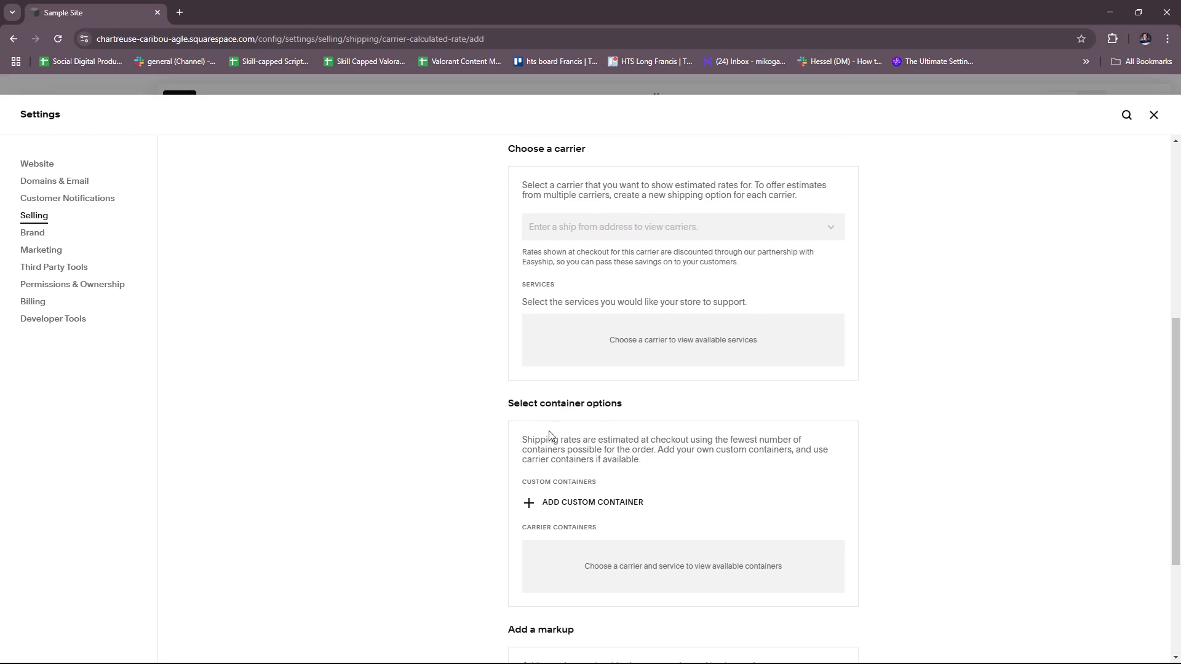
scroll(597, 426, up, 5)
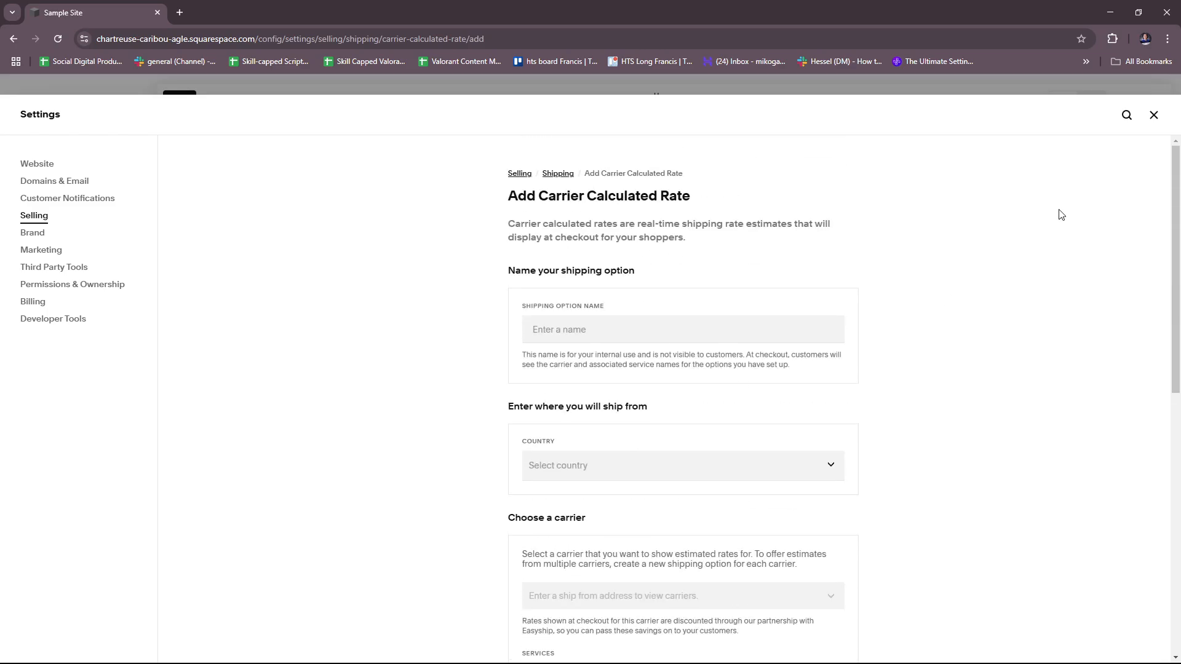
click(1153, 115)
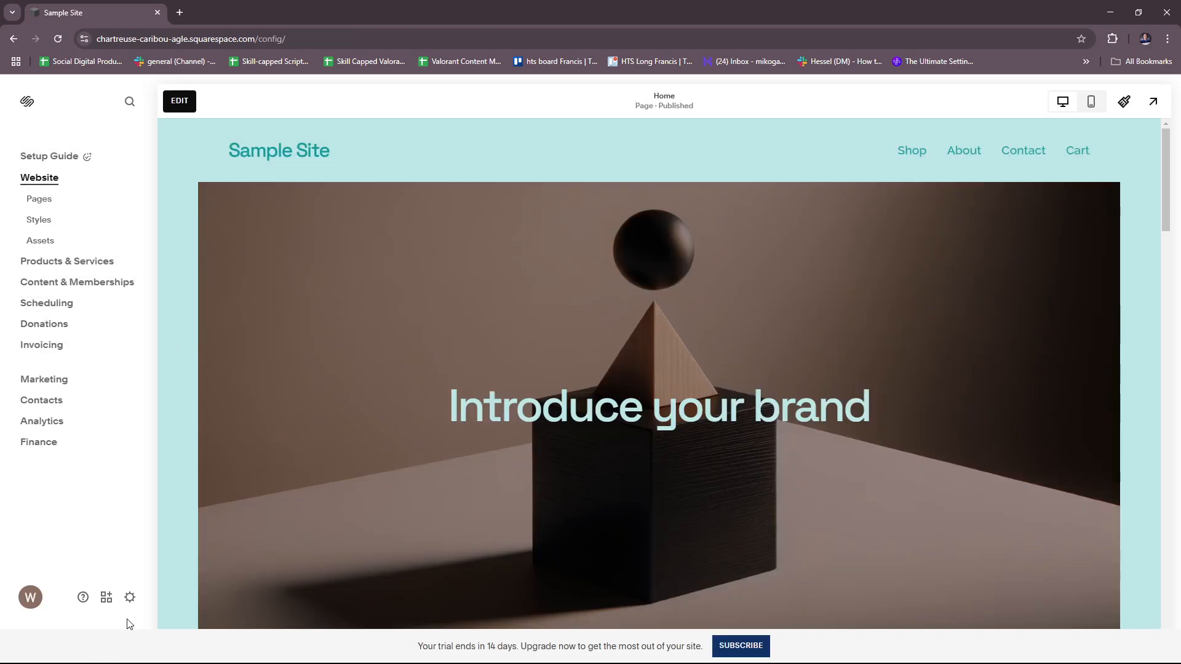
Step: Reopen the store's Shipping settings, review the shipping options and the pickup, local delivery and fulfillment profile sections, and close the settings
click(130, 597)
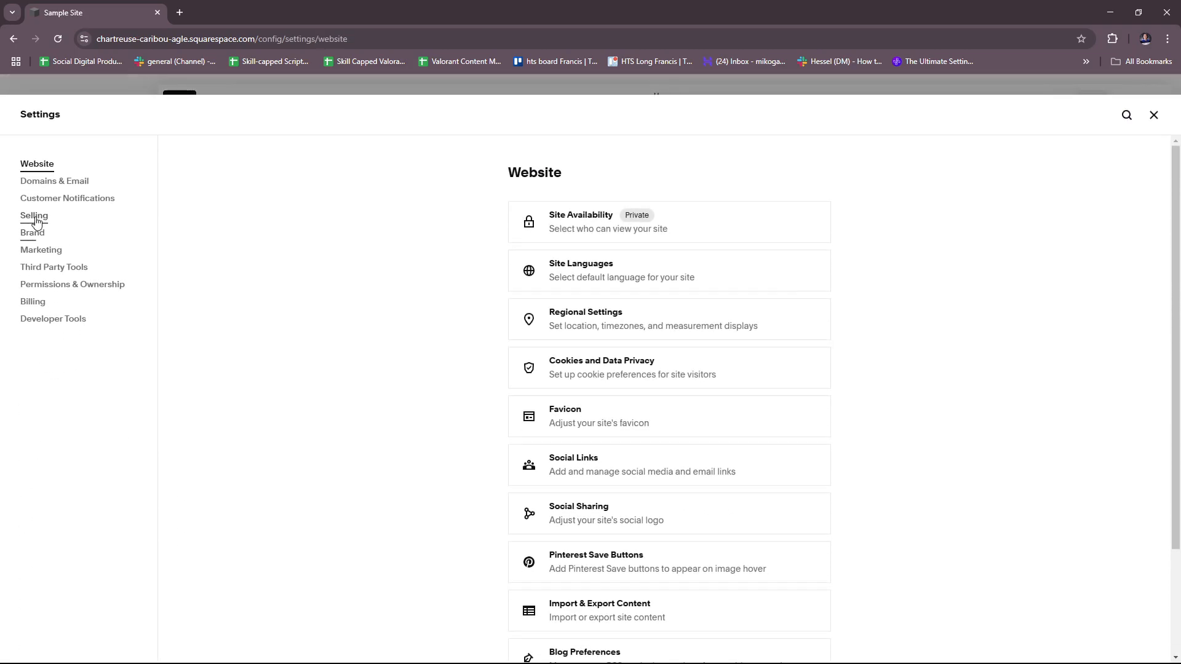
click(36, 219)
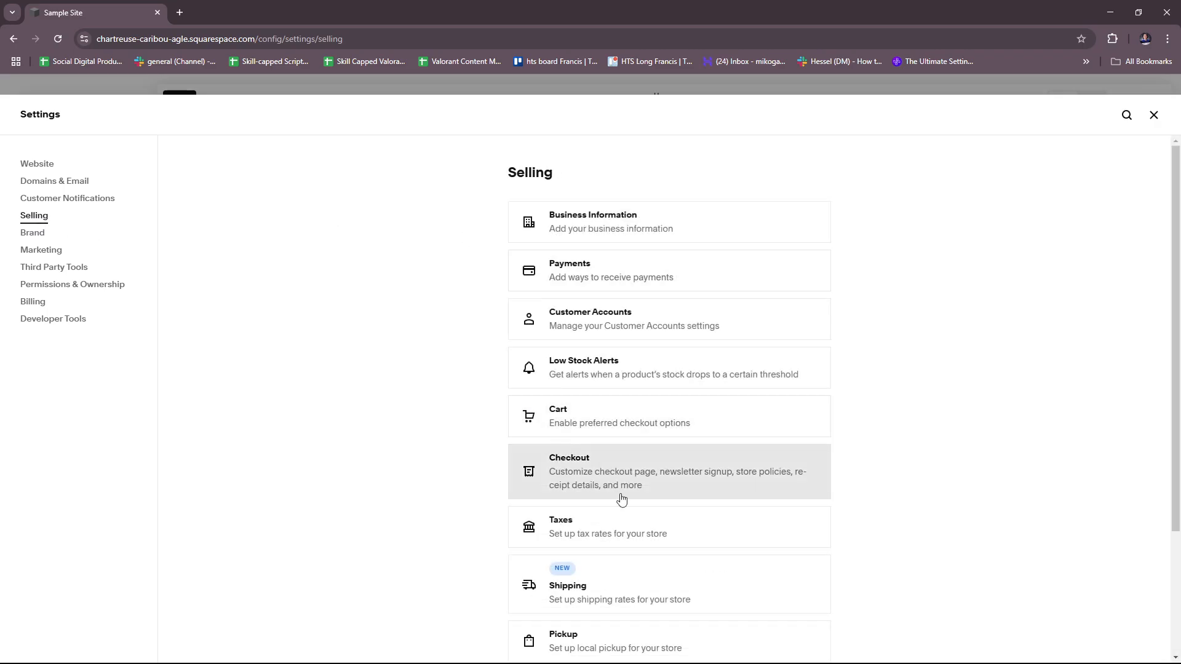
click(614, 575)
scroll(680, 443, down, 4)
scroll(707, 444, down, 5)
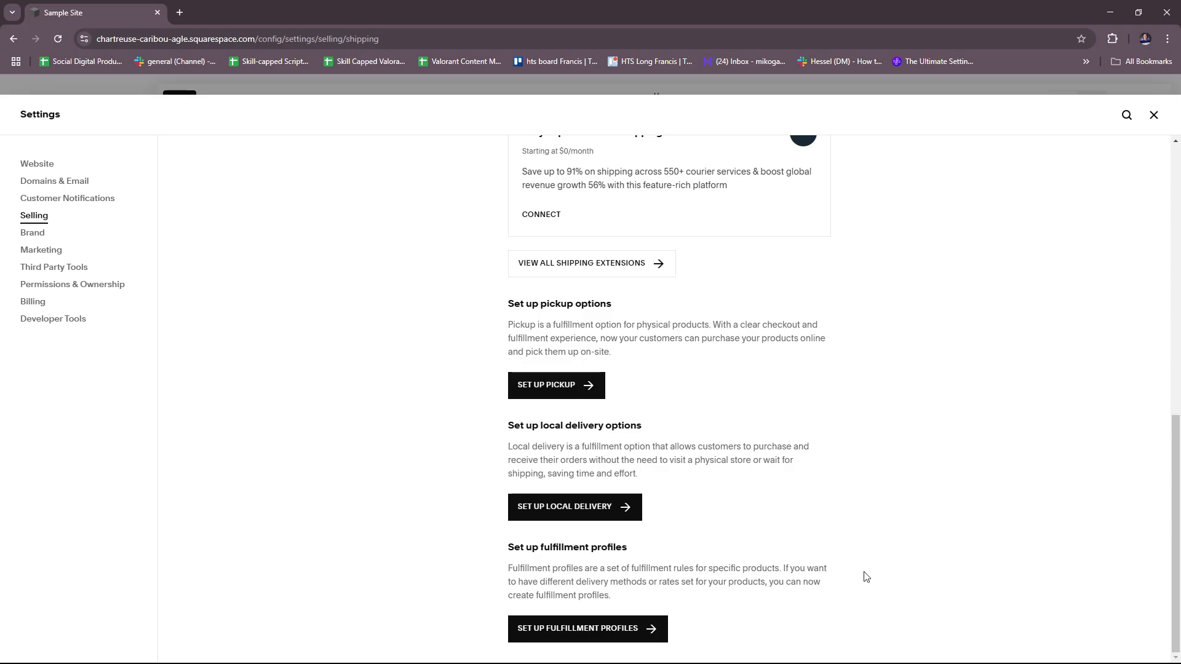
scroll(743, 528, up, 10)
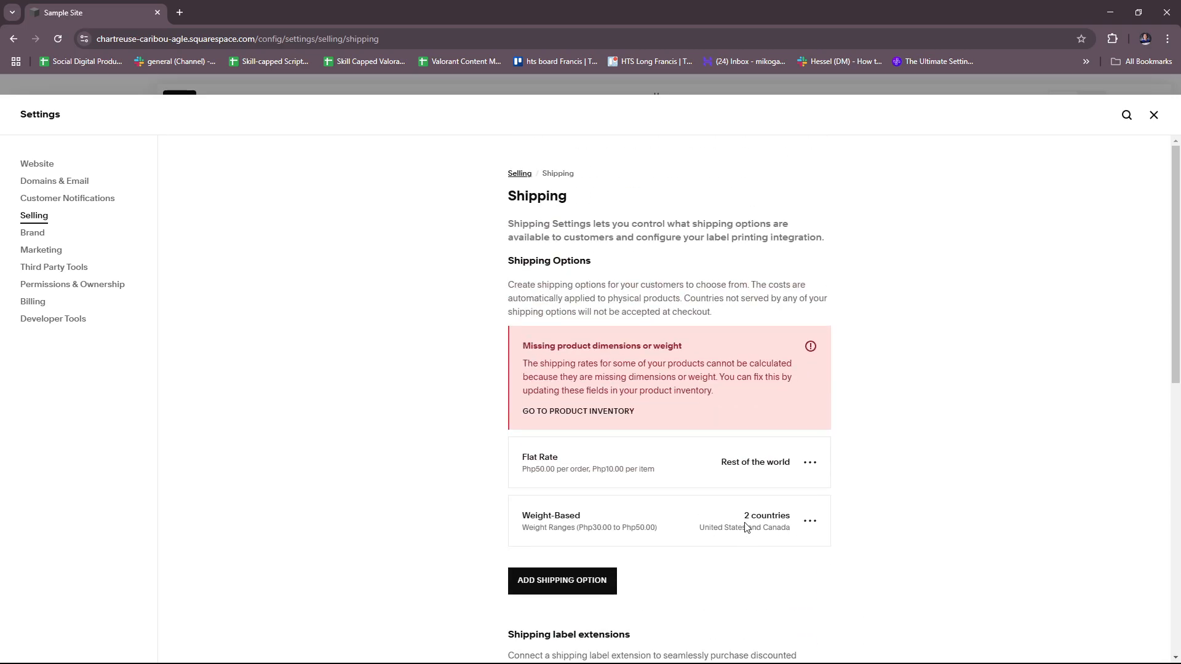
click(1157, 118)
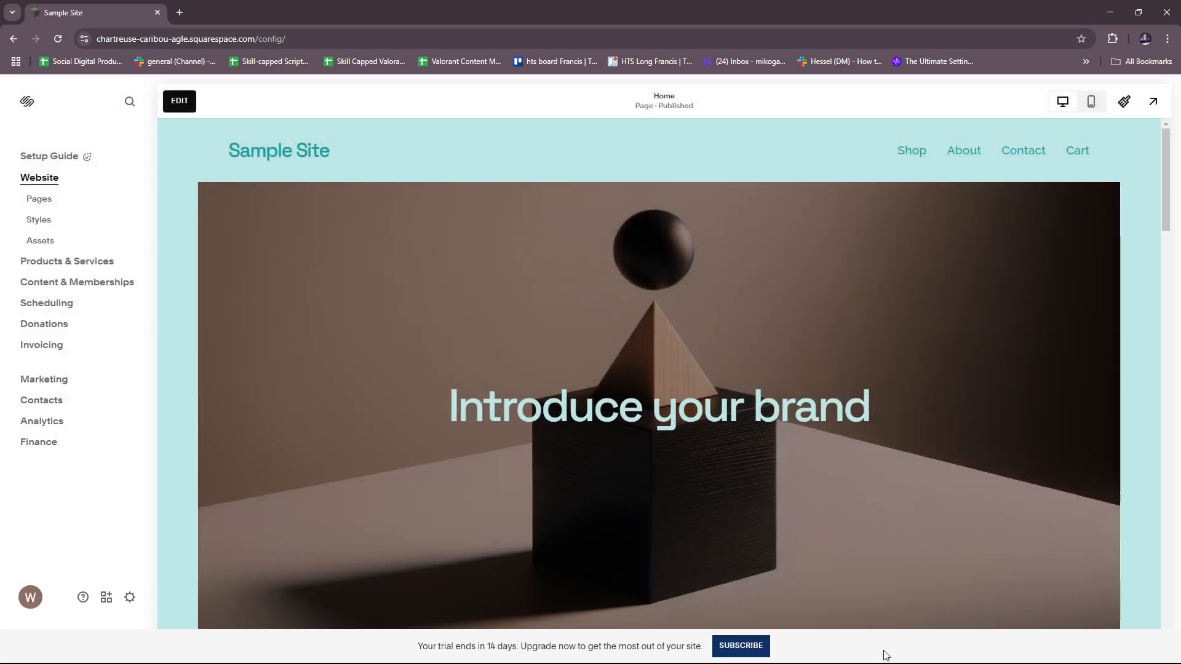